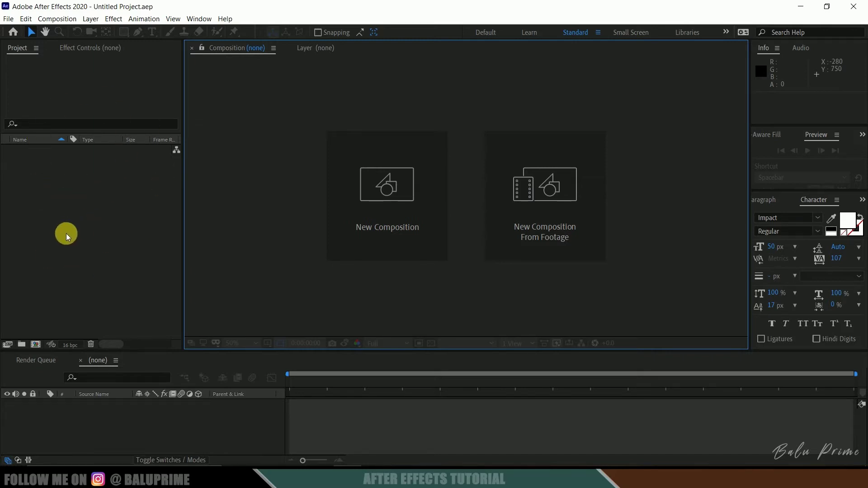
Step: Create a 1920×1080, 24 fps composition from the HDTV 1080 24 preset
click(371, 205)
click(359, 149)
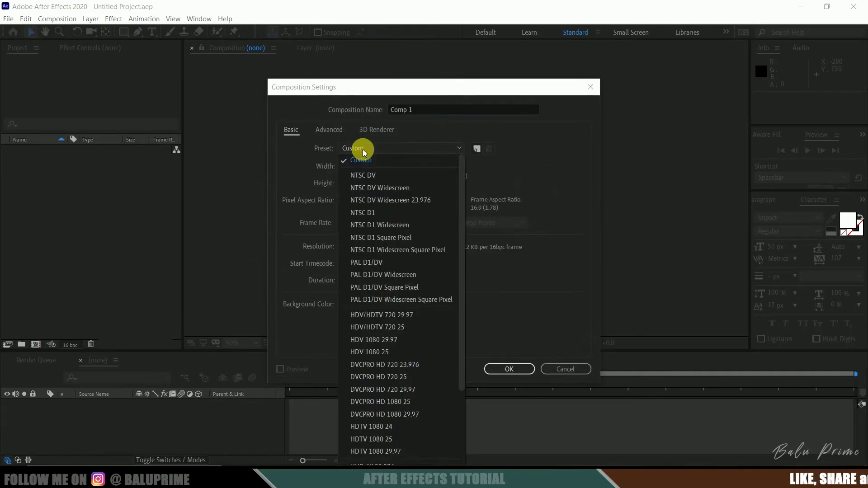
scroll(407, 308, down, 3)
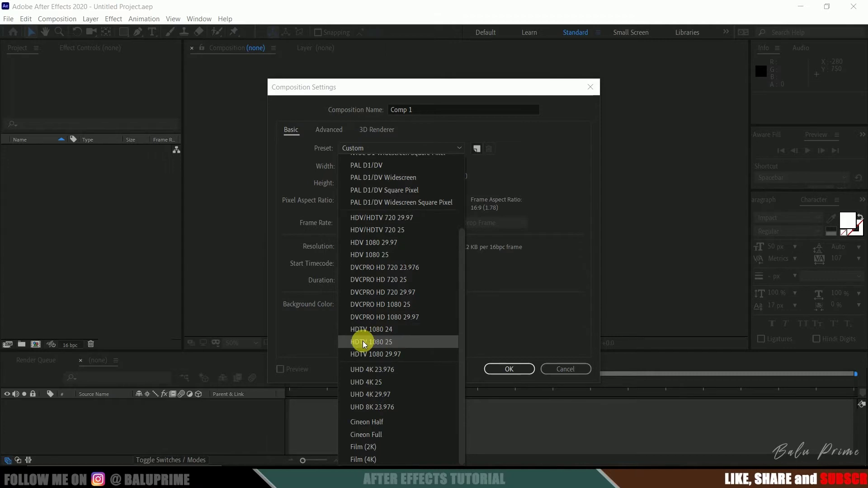
click(371, 331)
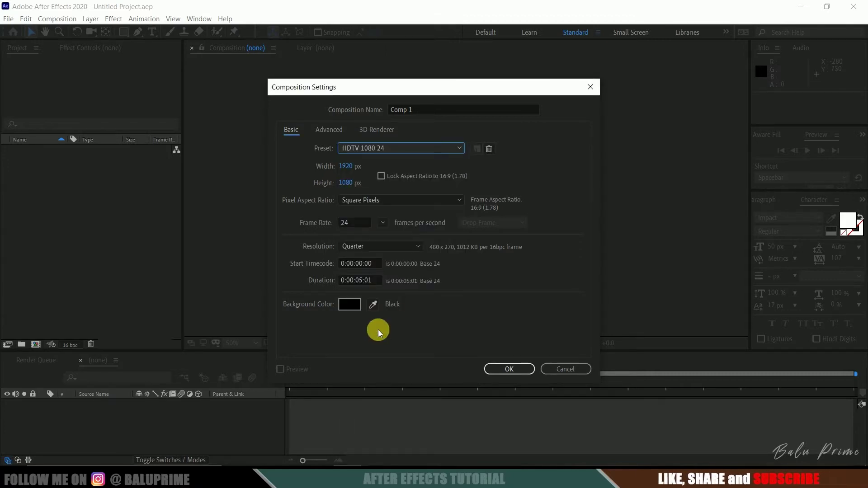
click(354, 223)
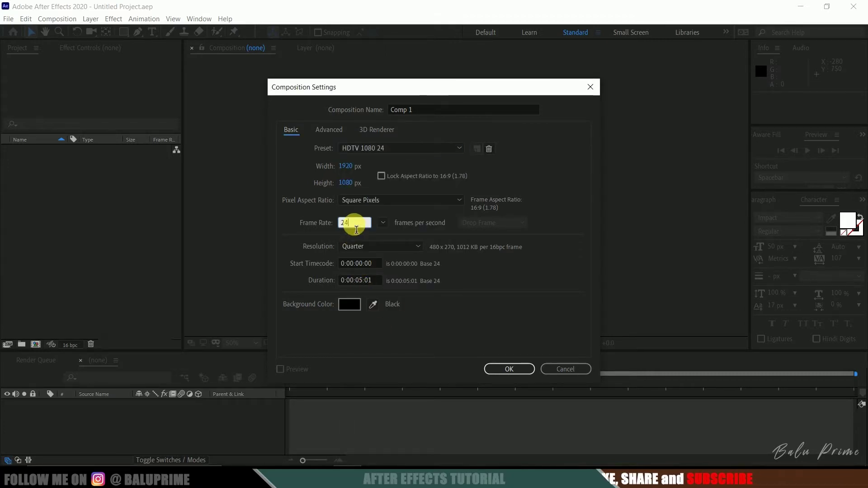
click(343, 281)
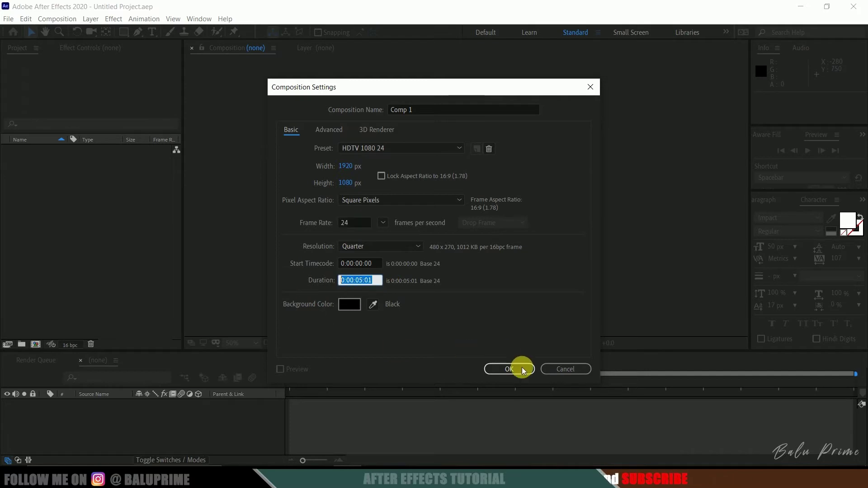
click(506, 371)
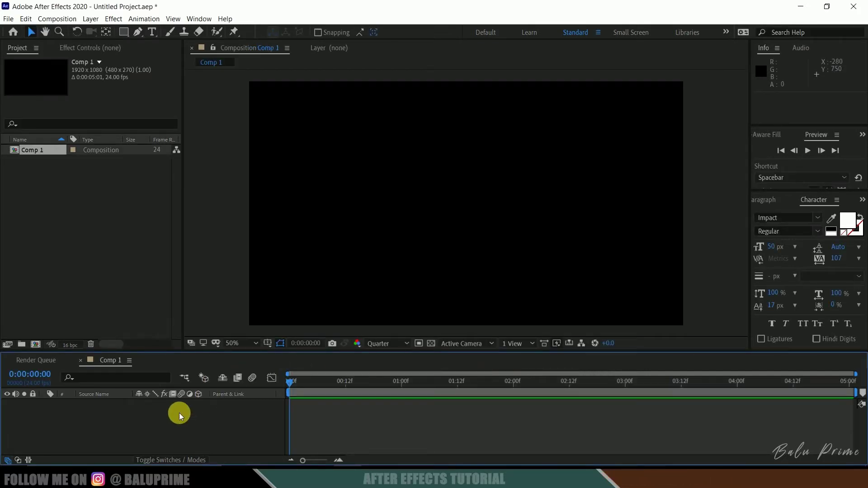
Step: Add a full-frame black solid layer named bg
click(88, 20)
mouse_move(102, 31)
click(357, 39)
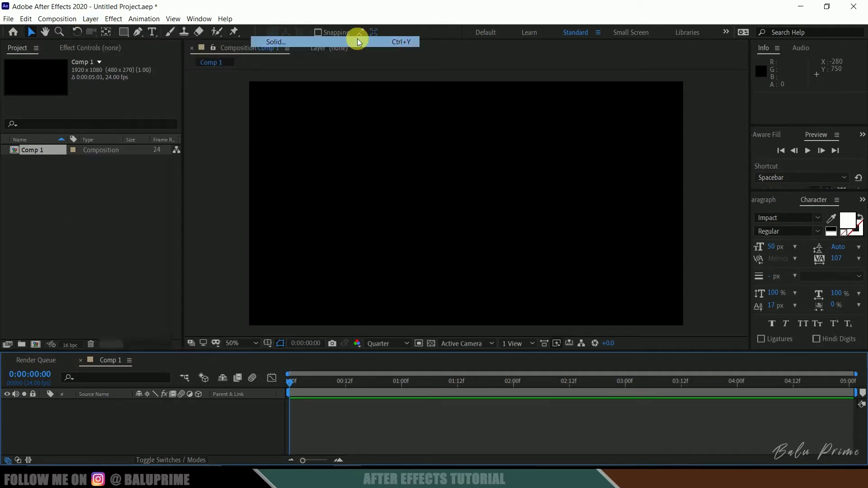
text(bg)
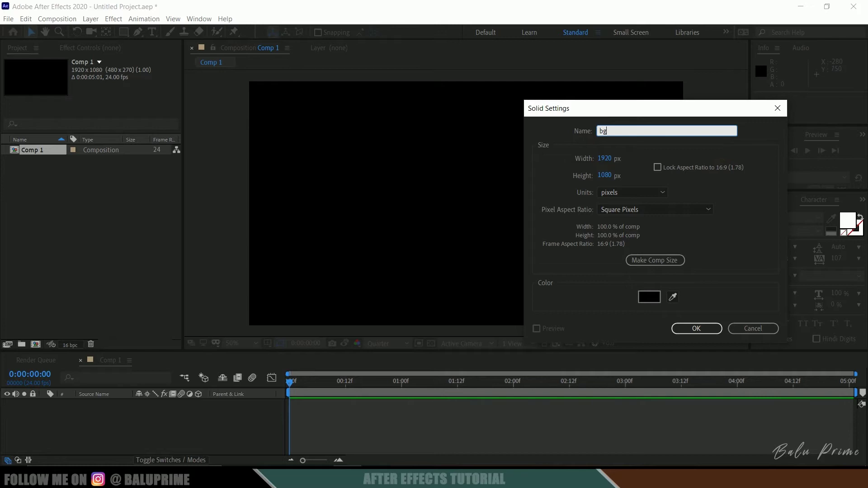
click(694, 330)
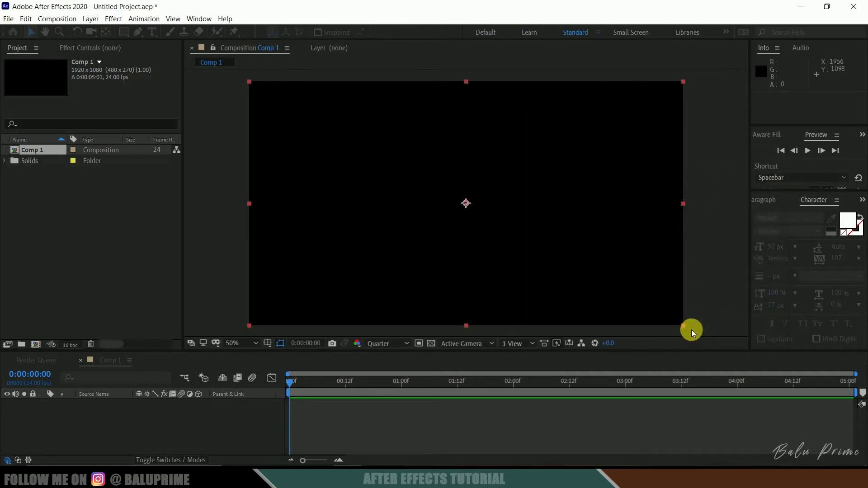
Step: Find Gradient Ramp in Effects & Presets and apply it to the bg layer
click(199, 18)
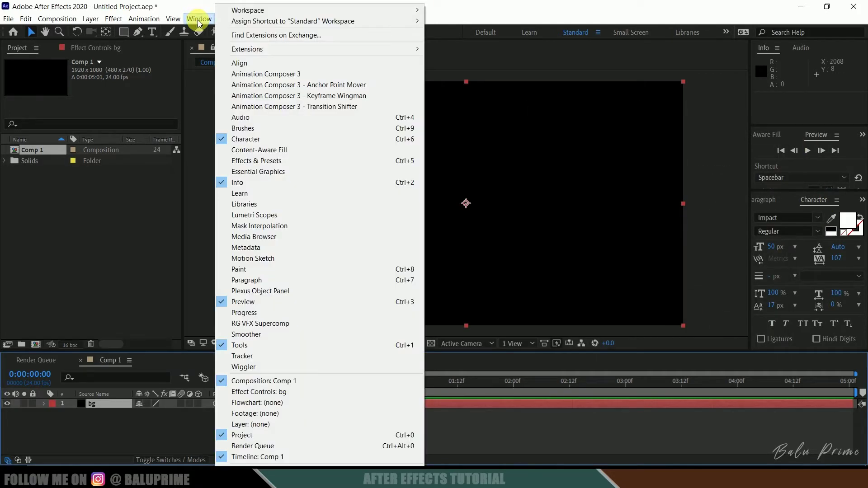
click(252, 162)
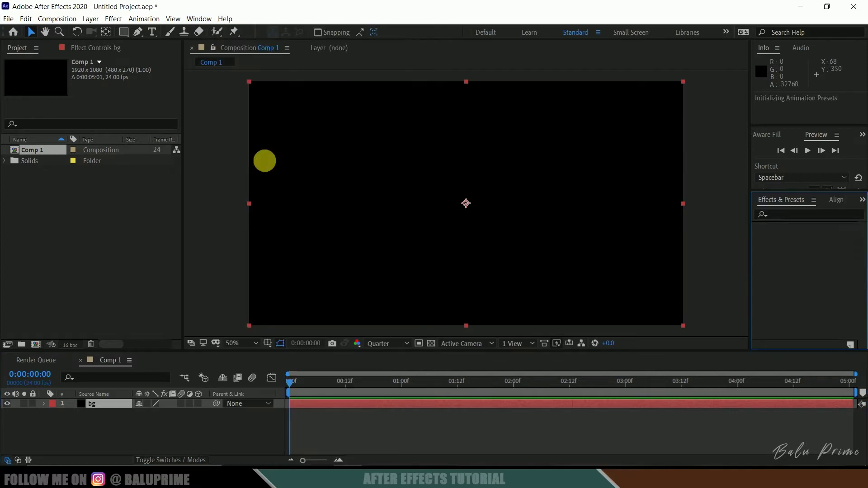
click(786, 216)
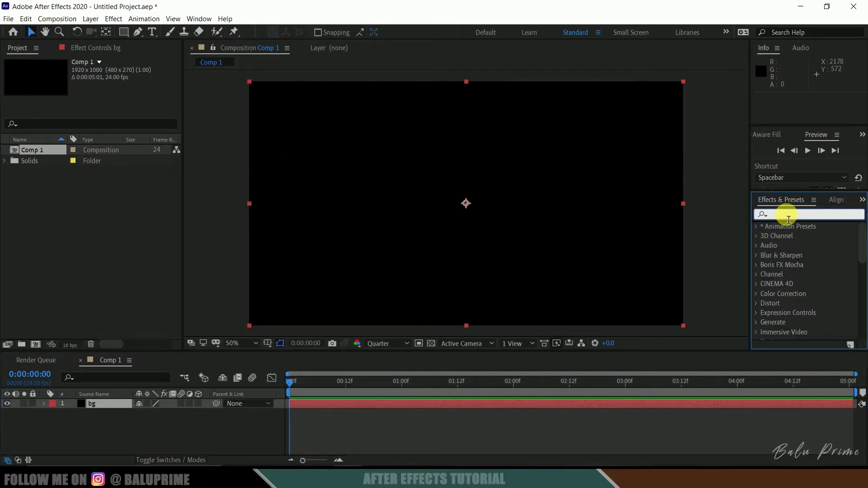
text(ramp)
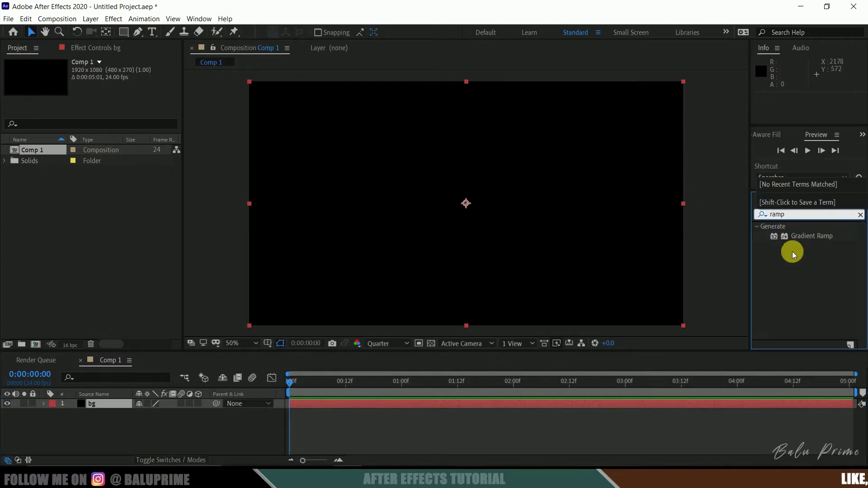
click(803, 237)
drag(805, 236, 113, 405)
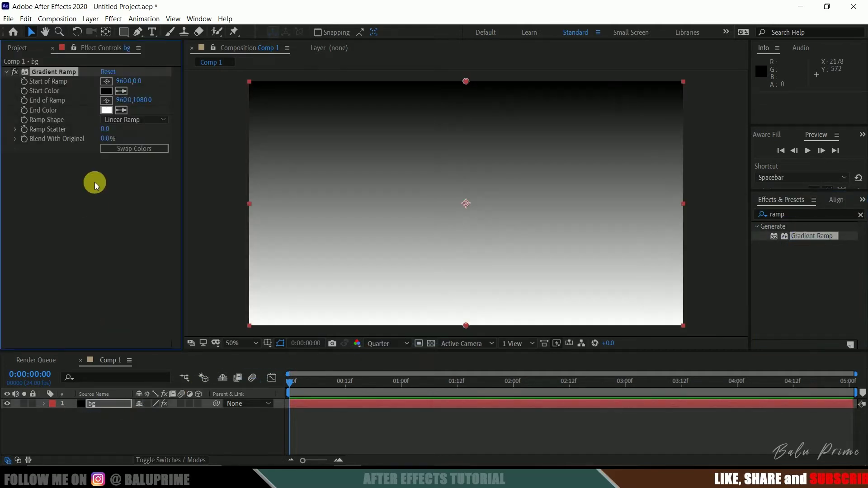
Step: Give the ramp a bright red end colour, make it radial, and swap its colours
click(105, 110)
drag(699, 208, 745, 162)
click(846, 163)
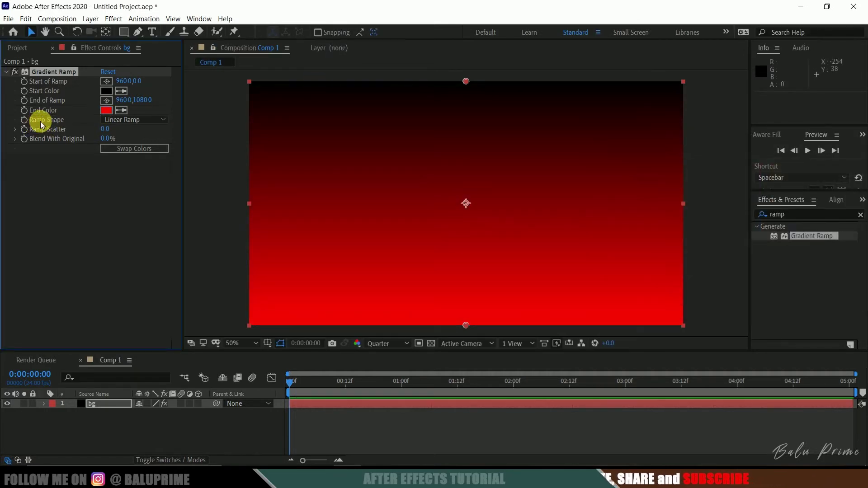
click(140, 118)
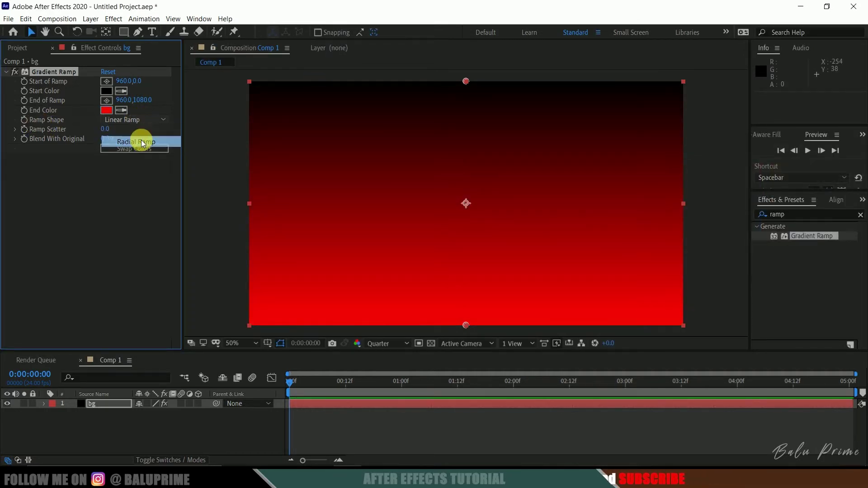
click(143, 143)
click(123, 149)
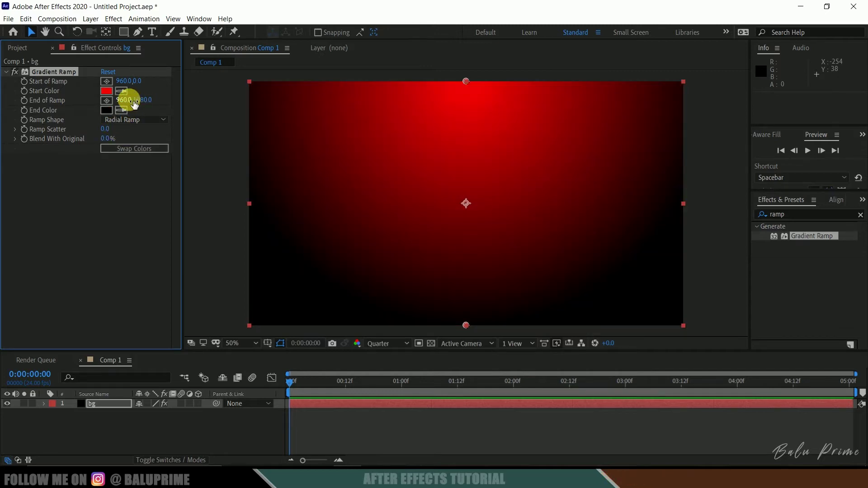
Step: Push the ramp's end point further out and darken the red start colour to 960000
drag(137, 100, 195, 100)
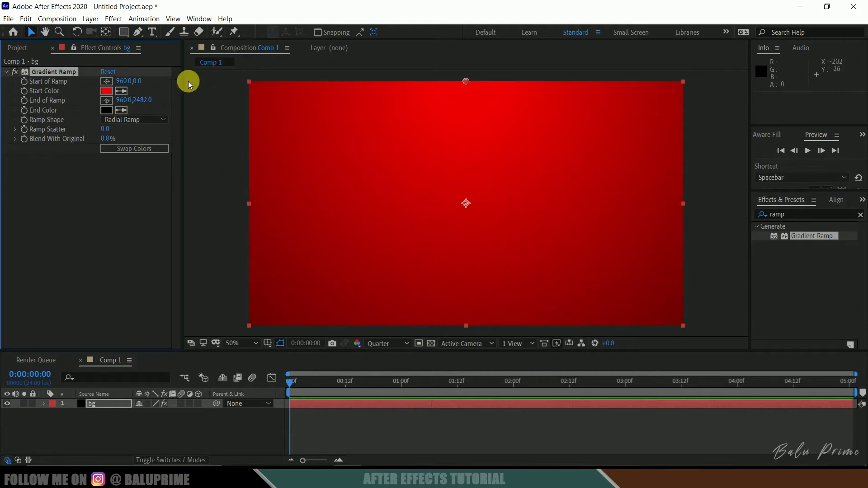
click(107, 92)
drag(682, 248, 759, 223)
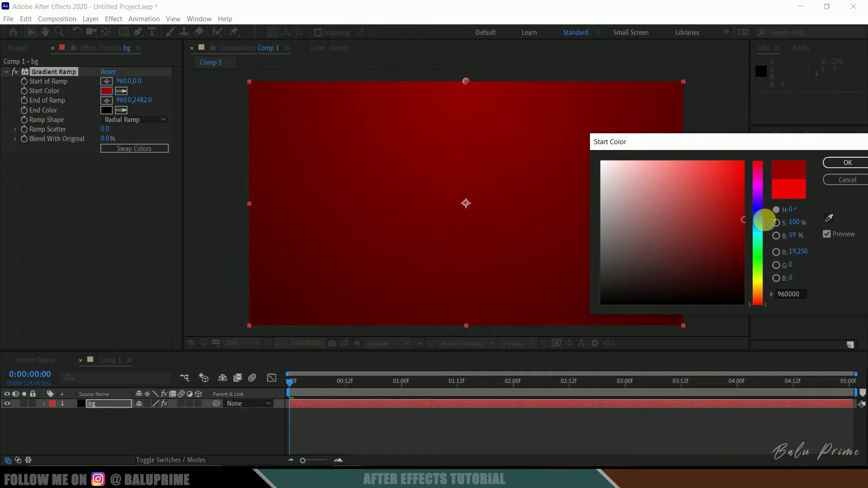
click(827, 163)
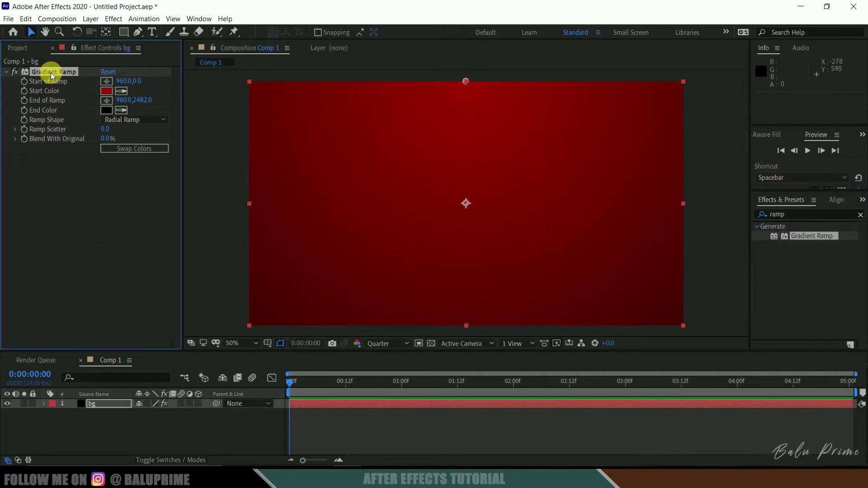
click(18, 48)
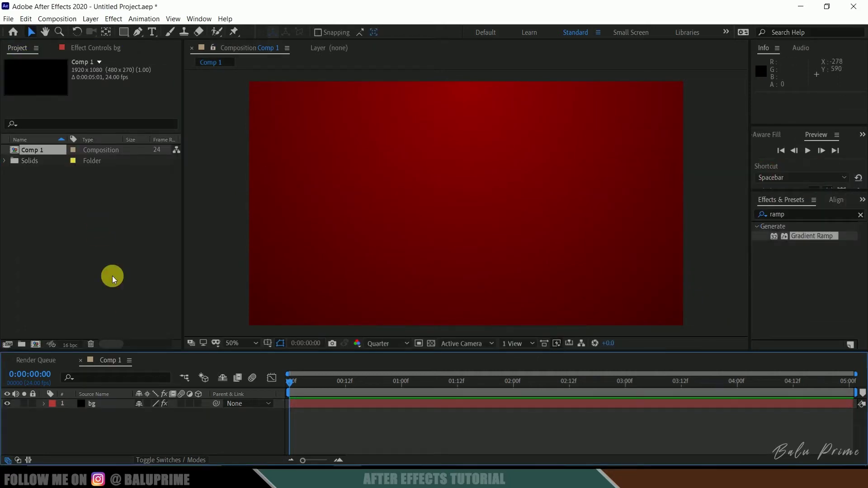
Step: Add a text layer reading GODZILLA and scale it to 500%
click(87, 20)
mouse_move(123, 31)
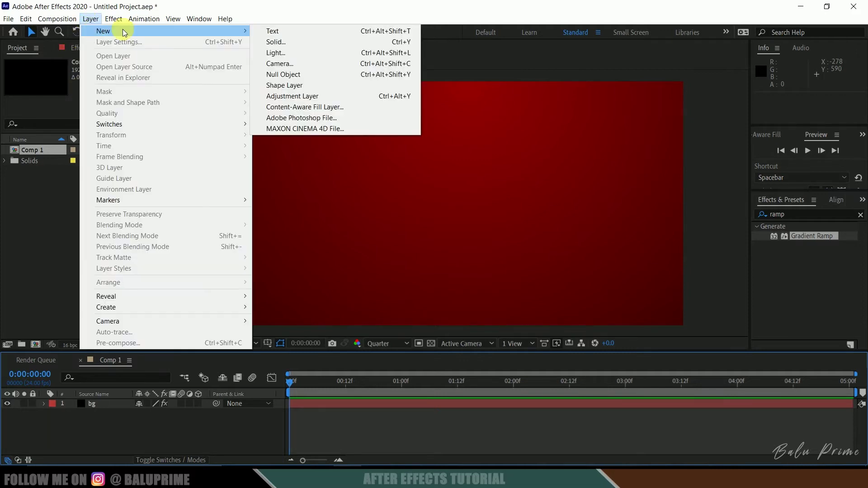
click(278, 31)
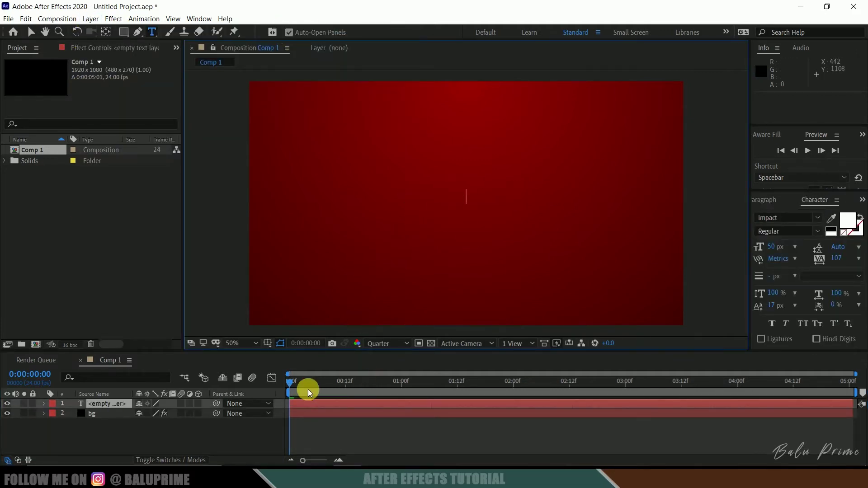
click(299, 400)
text(GODZILLA)
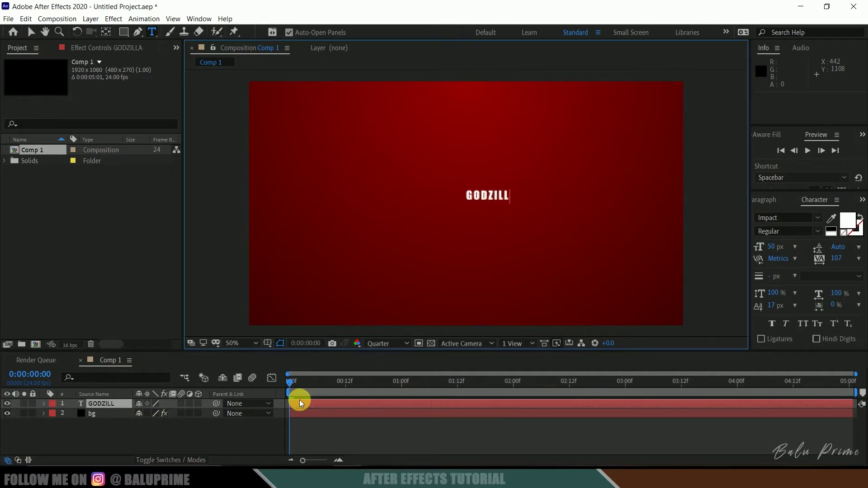
click(299, 400)
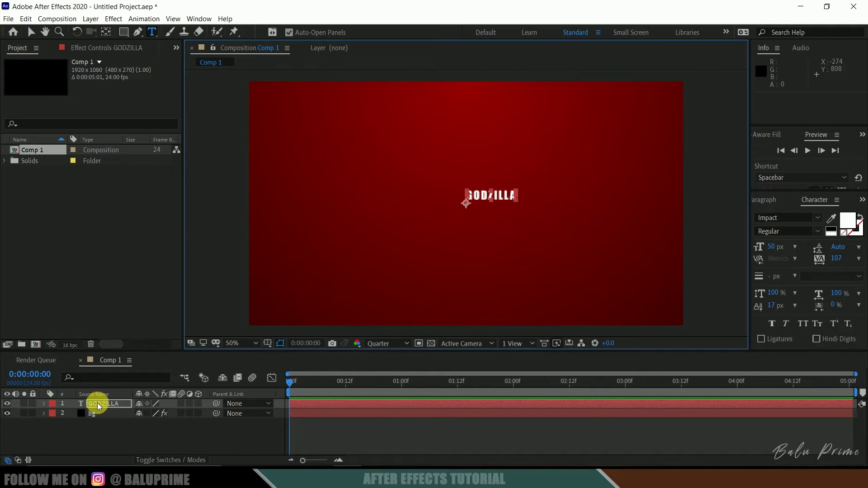
key(s)
click(166, 414)
text(500)
key(Return)
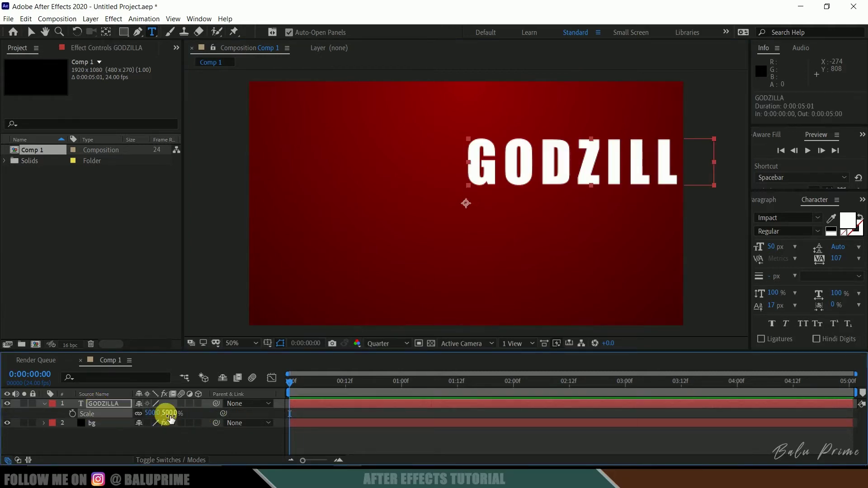
Step: Centre GODZILLA horizontally and vertically in the composition with the Align panel
click(200, 19)
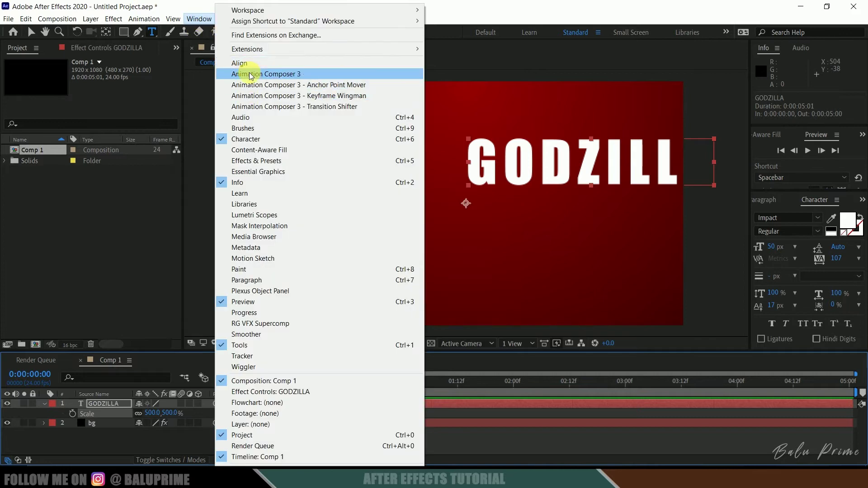
click(271, 64)
click(781, 234)
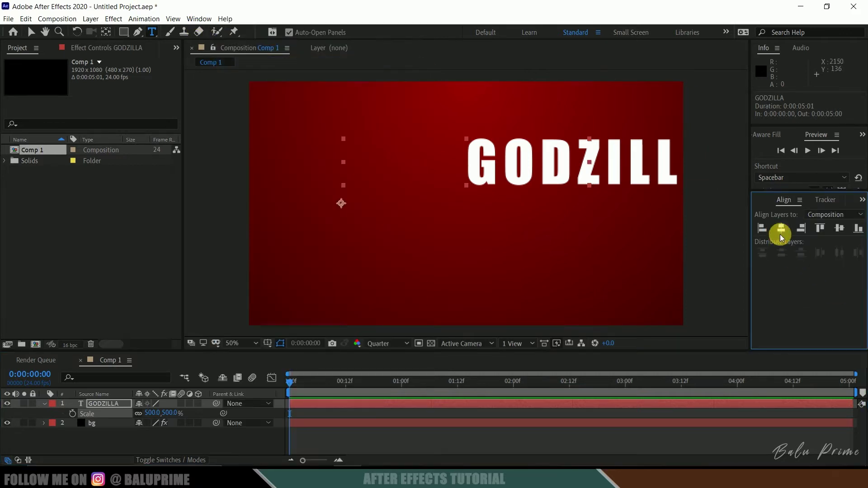
click(839, 228)
click(115, 444)
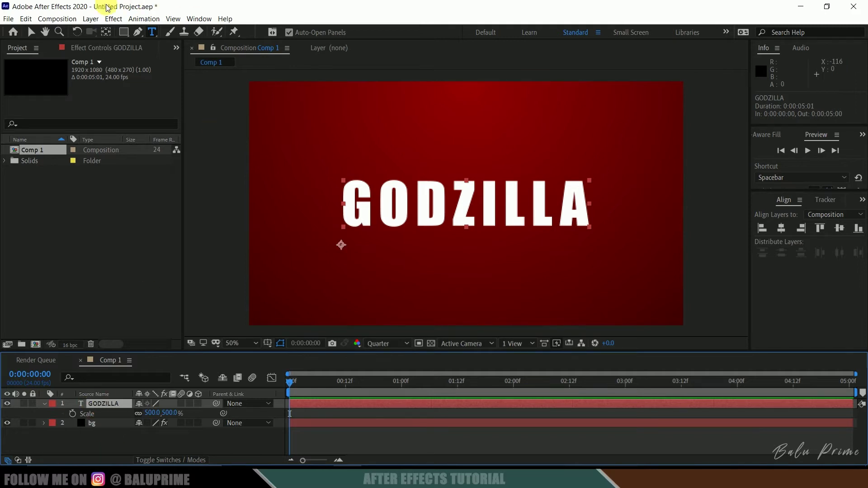
click(90, 18)
Step: Add a KING KONG text layer scaled to 500%
mouse_move(103, 31)
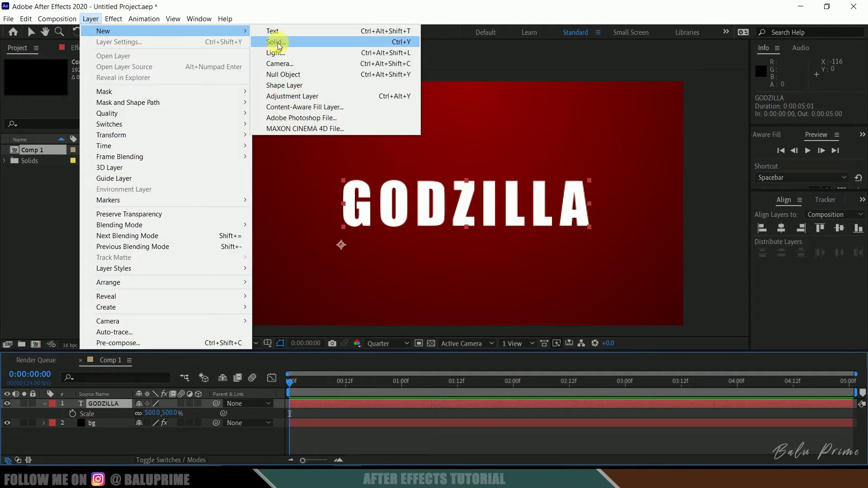
click(271, 31)
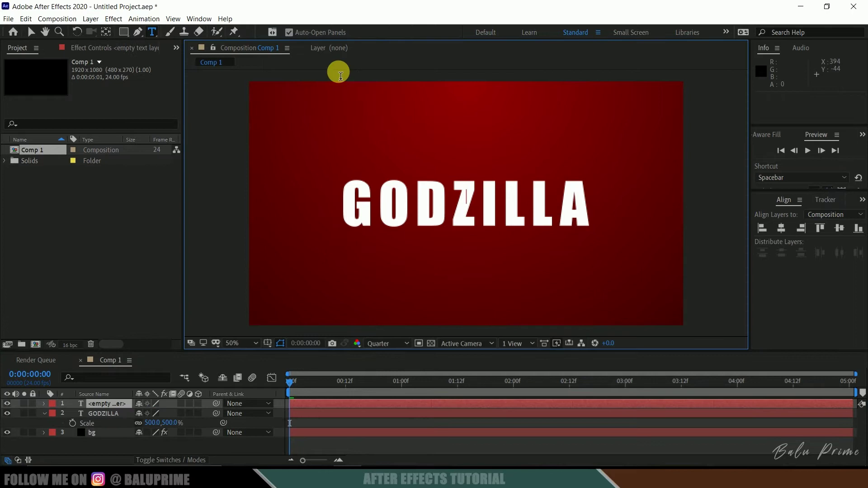
text(KING KO)
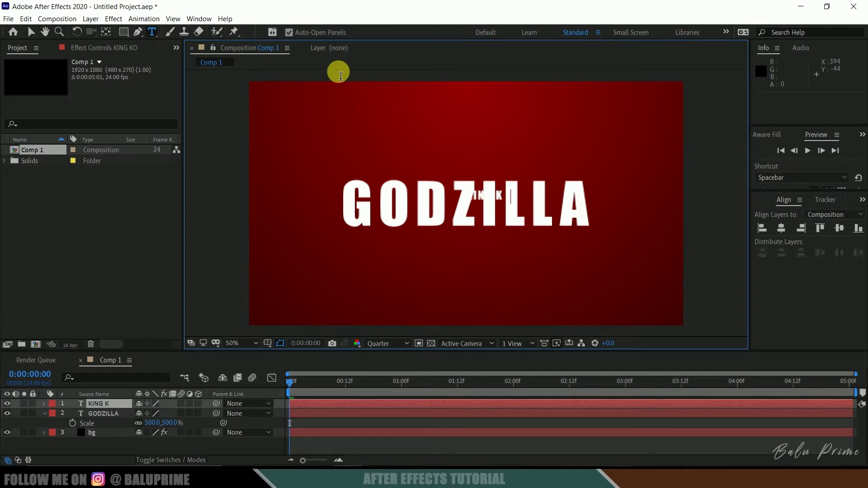
text(NG)
click(102, 405)
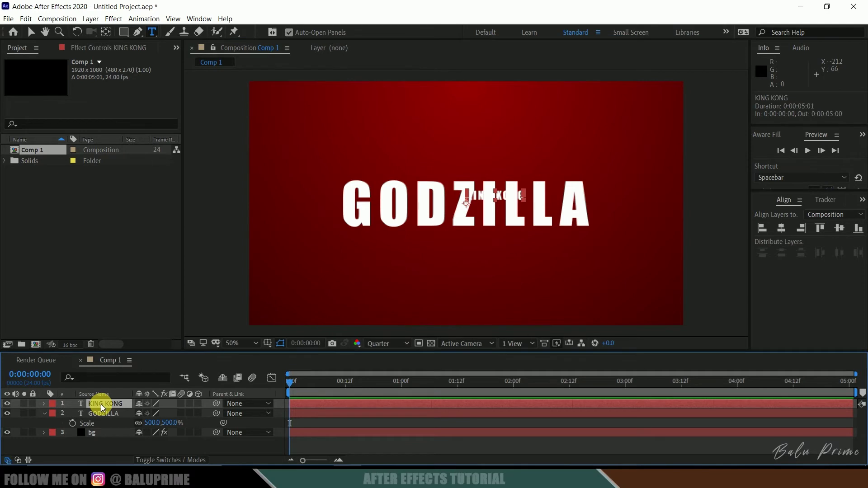
key(s)
click(170, 413)
text(500.0,500.0)
key(Return)
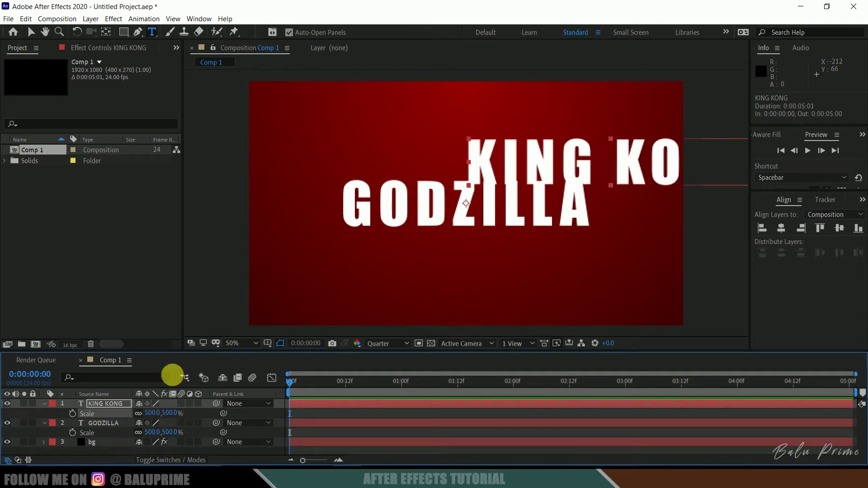
Step: Centre KING KONG in the composition and nudge it up above GODZILLA
click(780, 228)
click(841, 228)
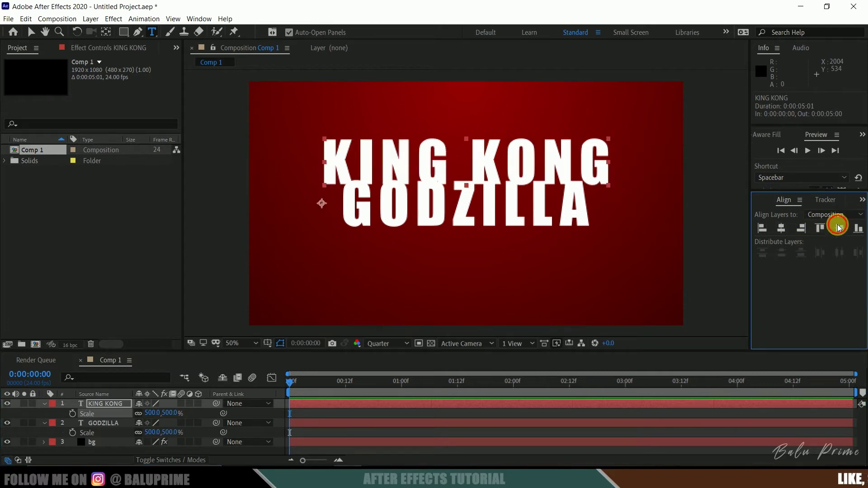
click(111, 403)
key(Up)
key(Up)
key(Up)
key(Up)
key(Up)
key(Up)
key(Up)
key(Up)
key(Up)
key(Up)
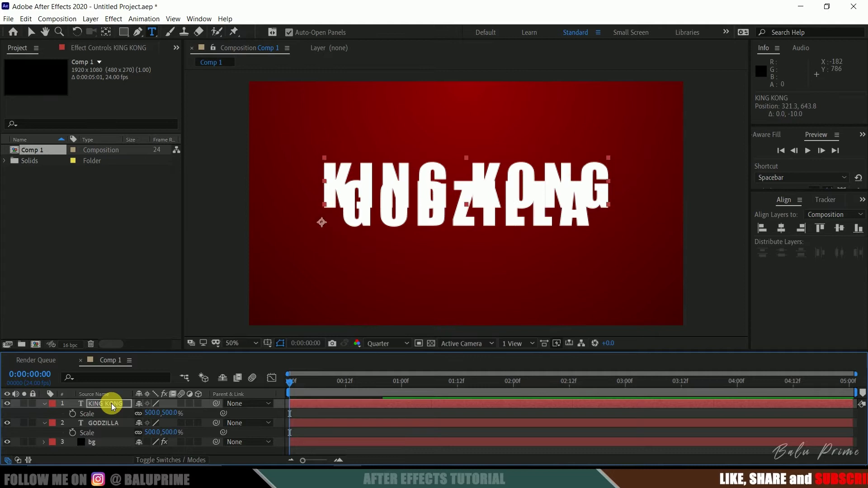
key(shift+Up)
key(shift+Up)
key(shift+Up)
key(shift+Up)
key(shift+Up)
key(shift+Up)
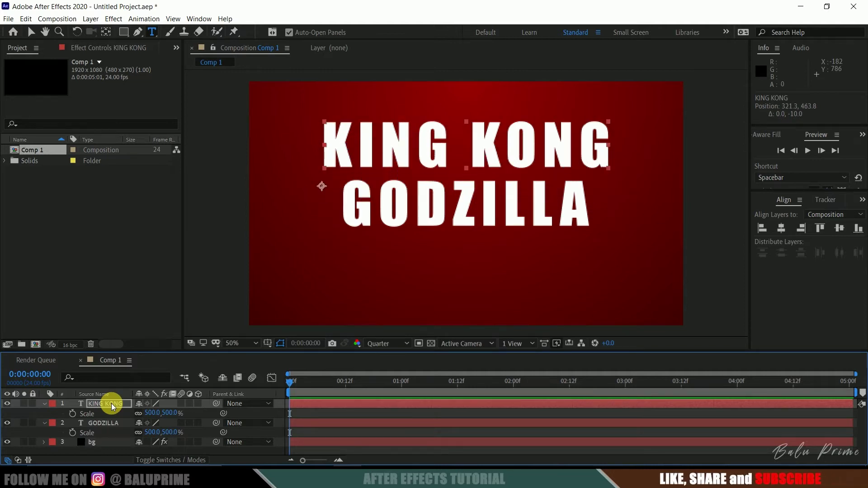
Step: Hide both the GODZILLA and KING KONG text layers
click(95, 425)
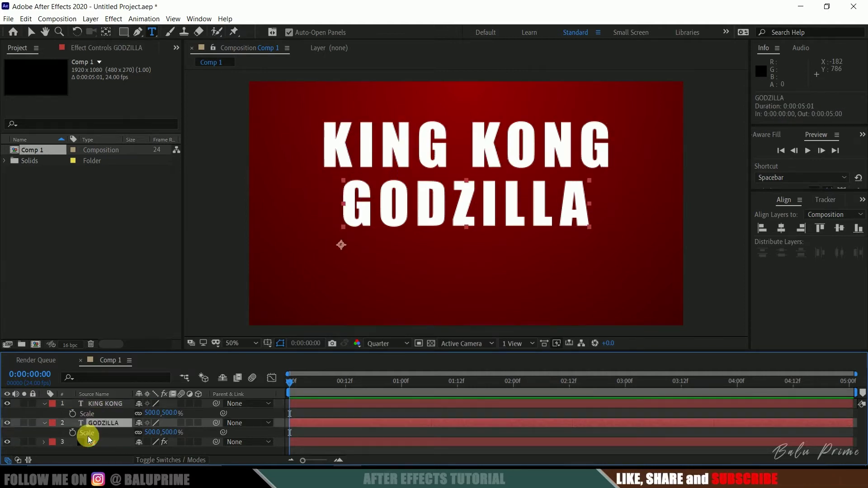
click(7, 423)
click(7, 404)
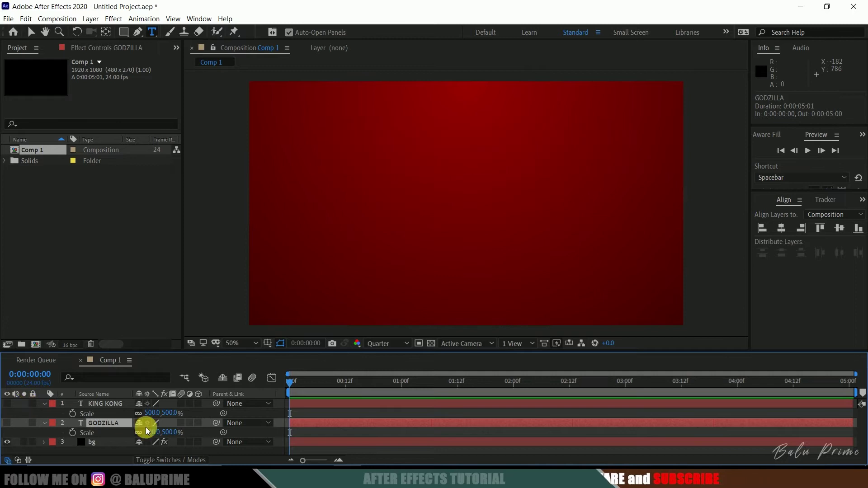
click(101, 442)
Step: Add a comp-sized black solid named element above bg
click(90, 19)
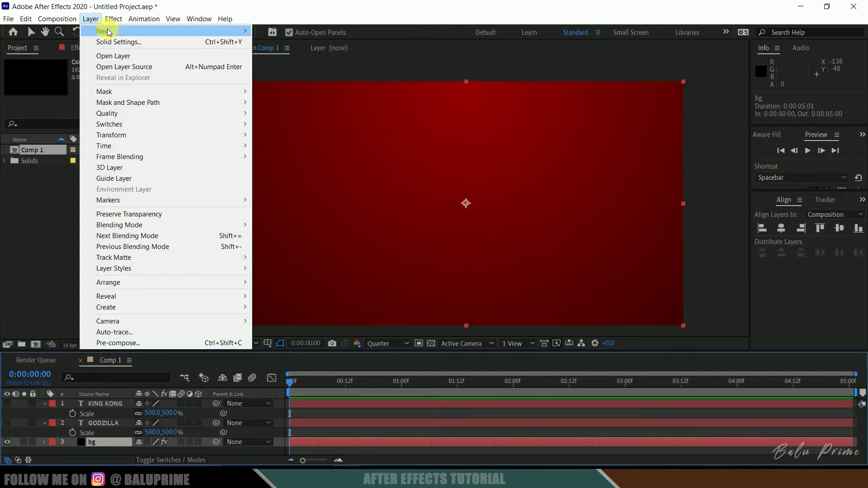
mouse_move(103, 31)
click(308, 44)
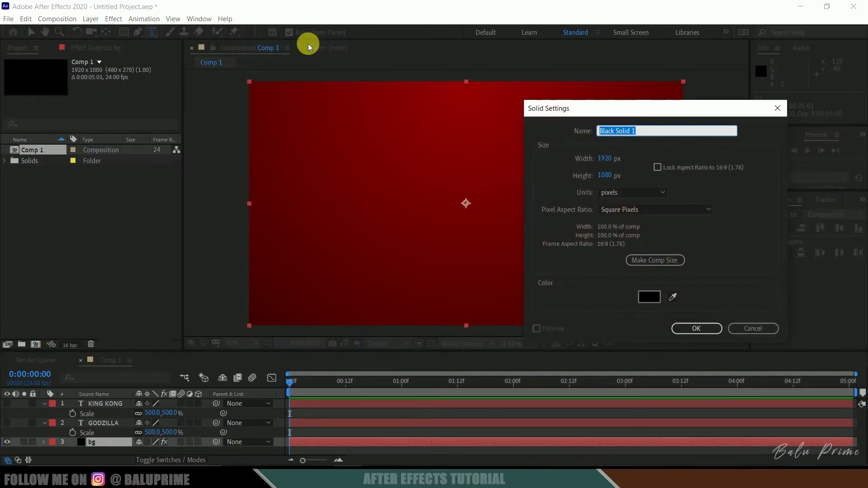
text(element)
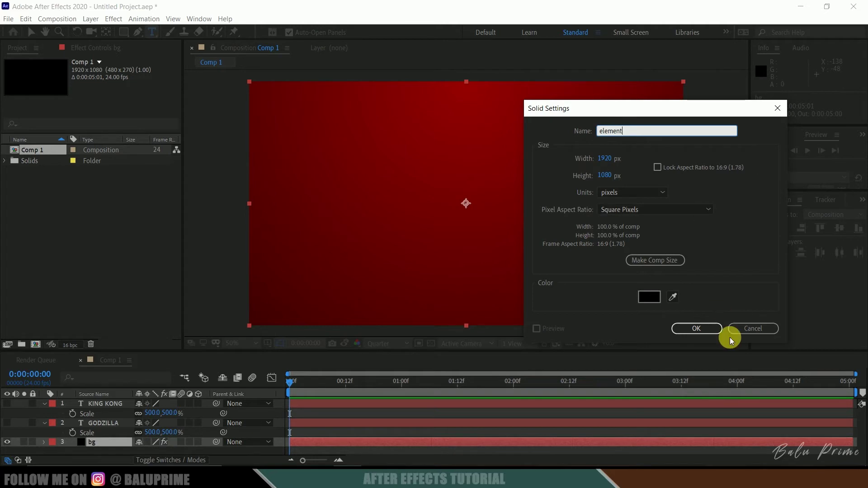
click(649, 265)
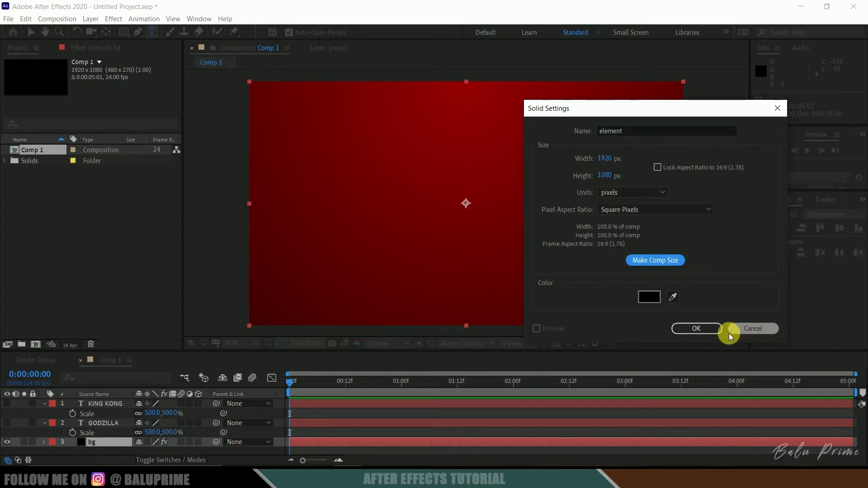
click(692, 329)
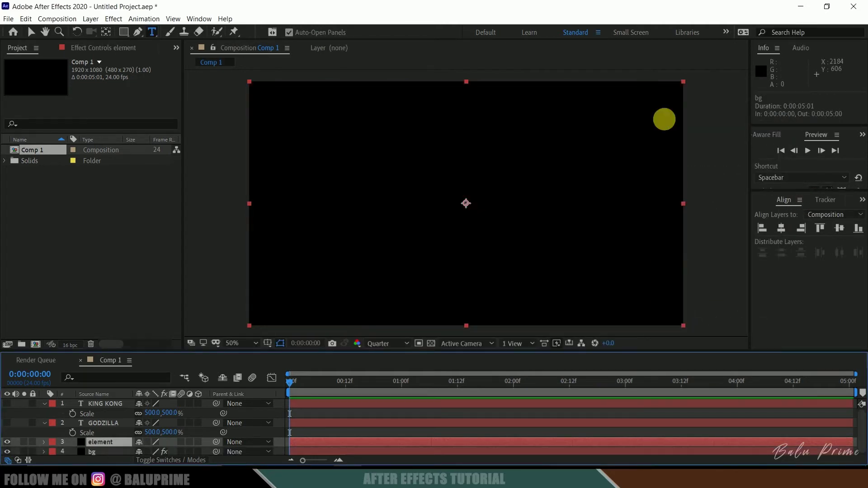
Step: Show the Effects & Presets panel and clear the previous search term
click(199, 19)
click(288, 162)
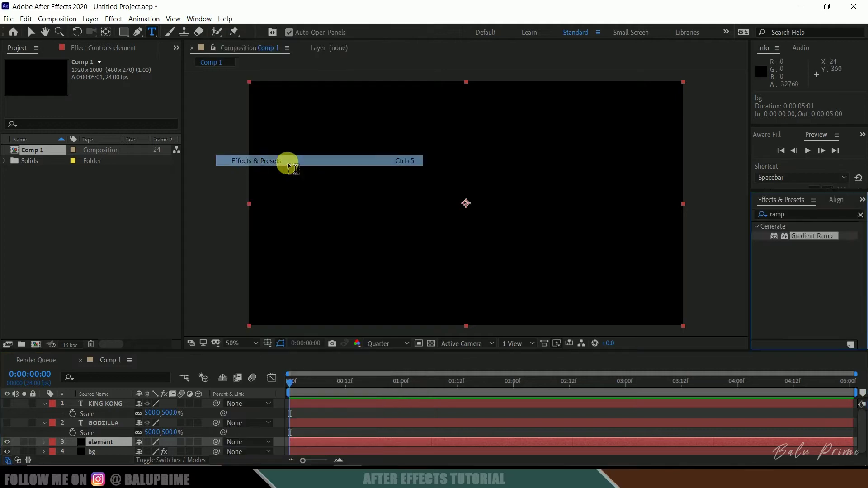
click(795, 214)
Step: Apply the Element effect to the element layer
text(element)
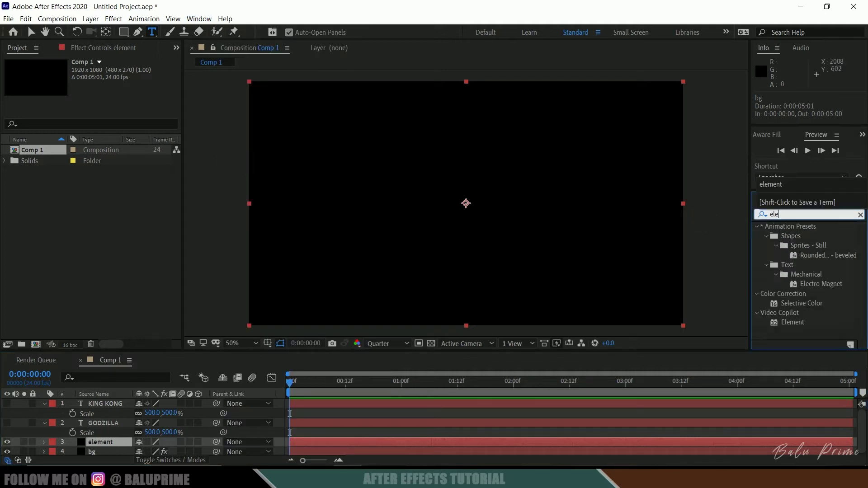
click(793, 237)
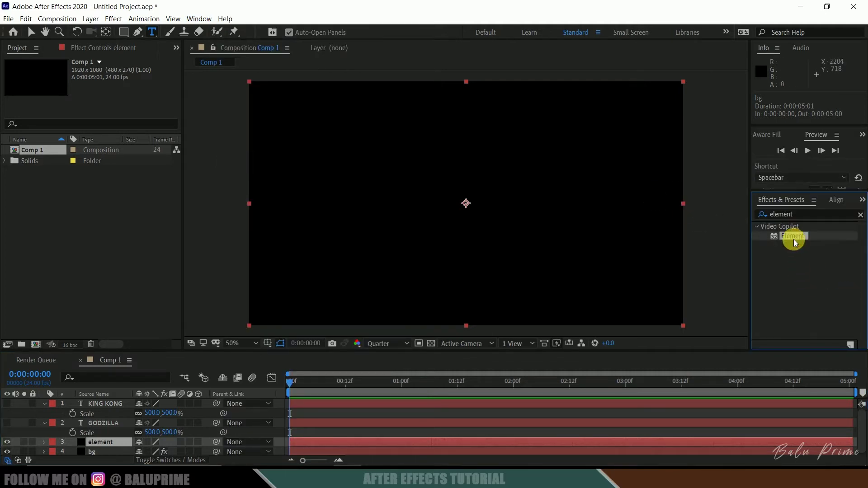
drag(793, 235, 45, 50)
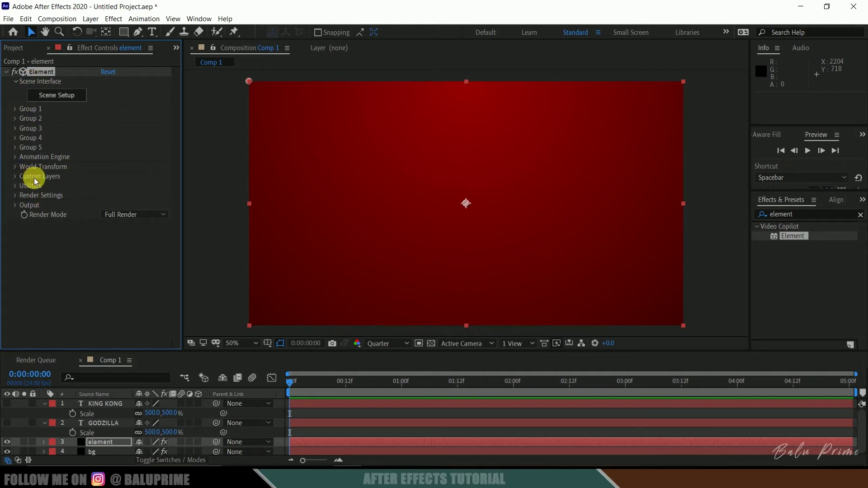
Step: Under Custom Text and Masks, set Path Layer 1 to KING KONG and Path Layer 2 to GODZILLA
click(15, 177)
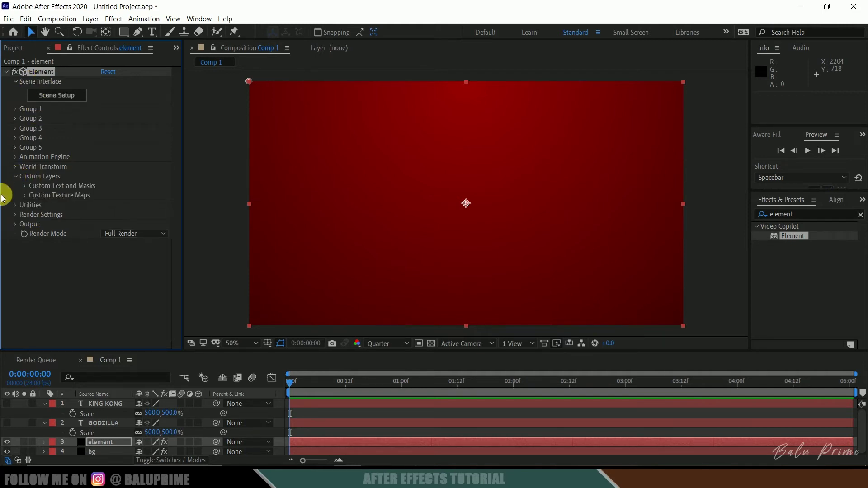
click(25, 185)
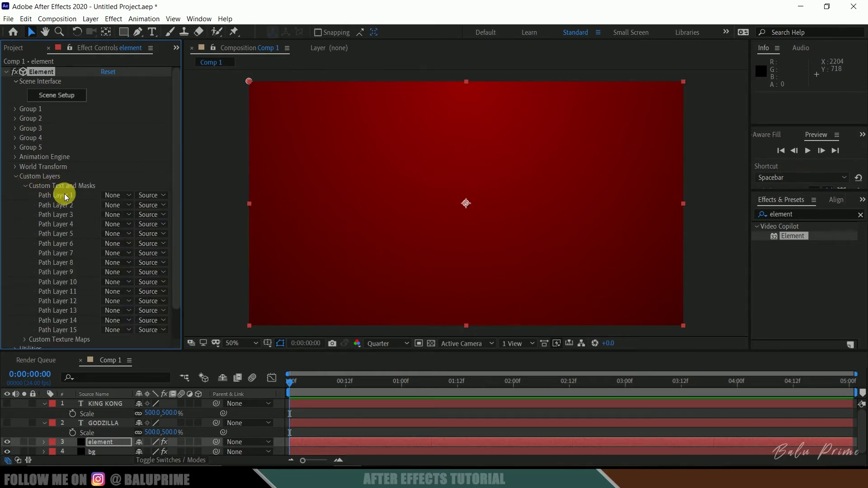
click(110, 195)
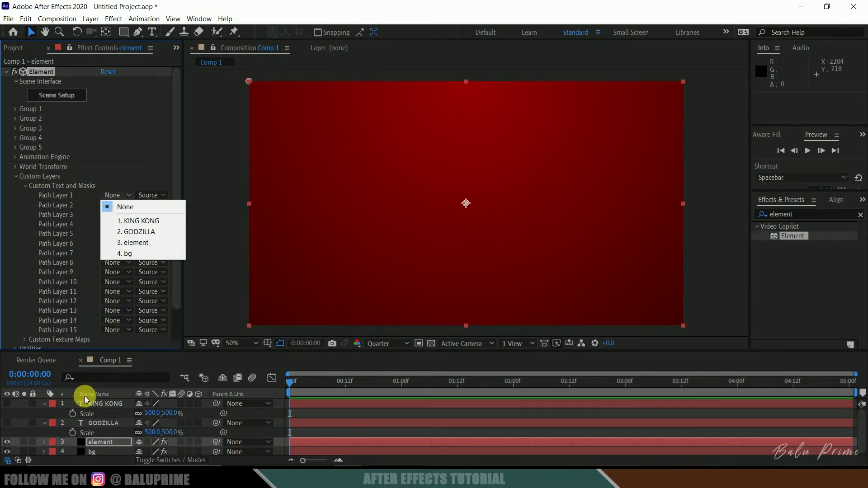
click(145, 221)
click(128, 205)
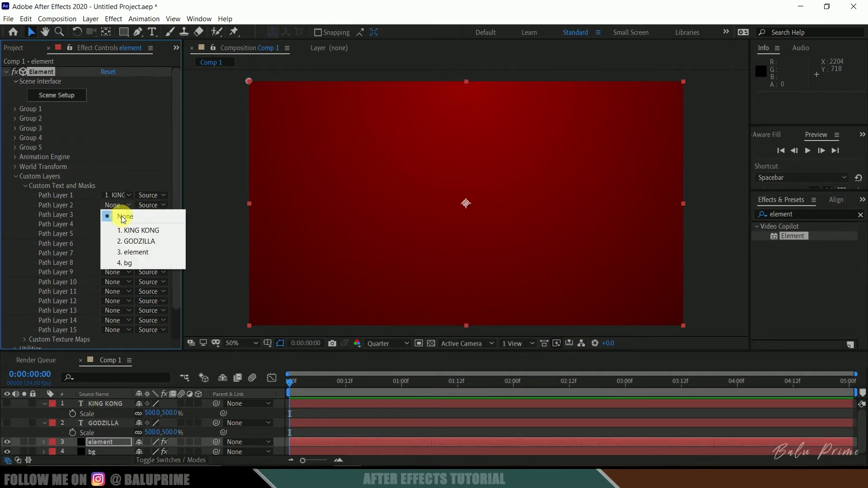
click(142, 242)
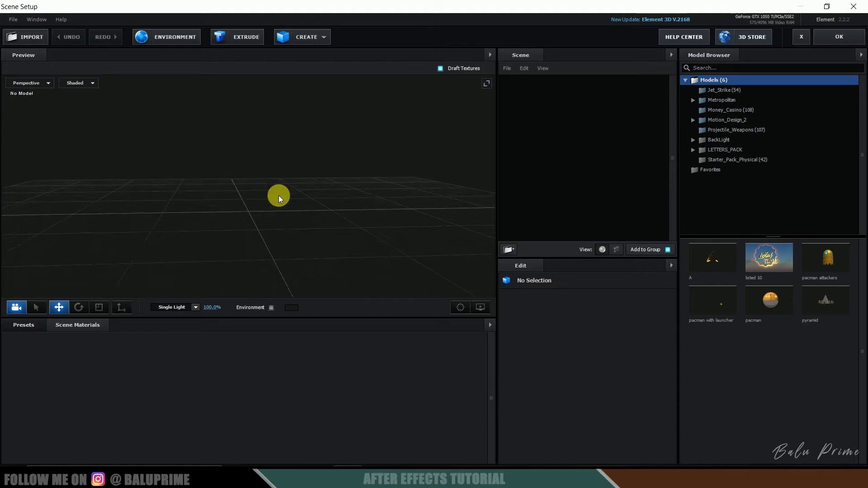
mouse_move(279, 196)
mouse_down()
mouse_move(284, 176)
mouse_move(268, 197)
mouse_move(280, 205)
mouse_up()
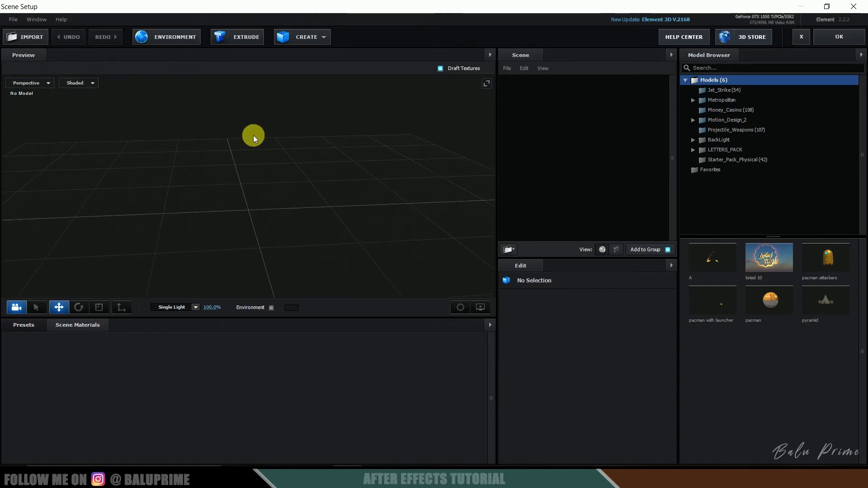
Step: Extrude the KING KONG text in 3D and duplicate the extrusion model
click(229, 37)
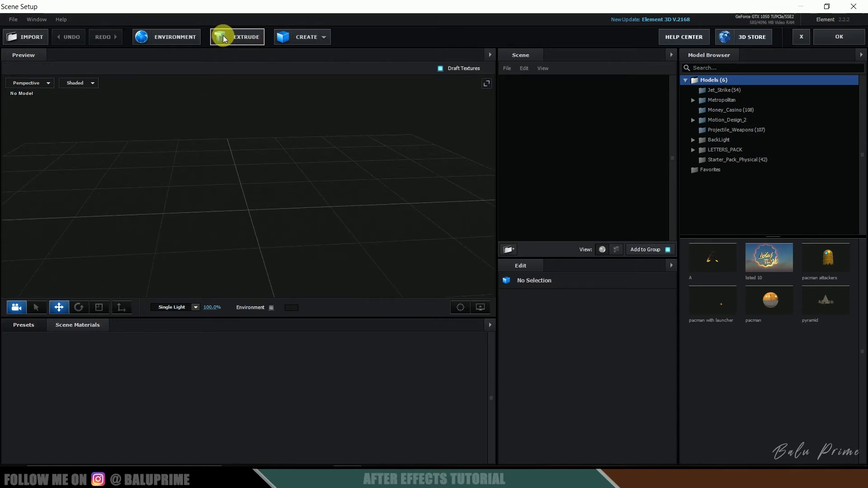
drag(344, 175, 347, 202)
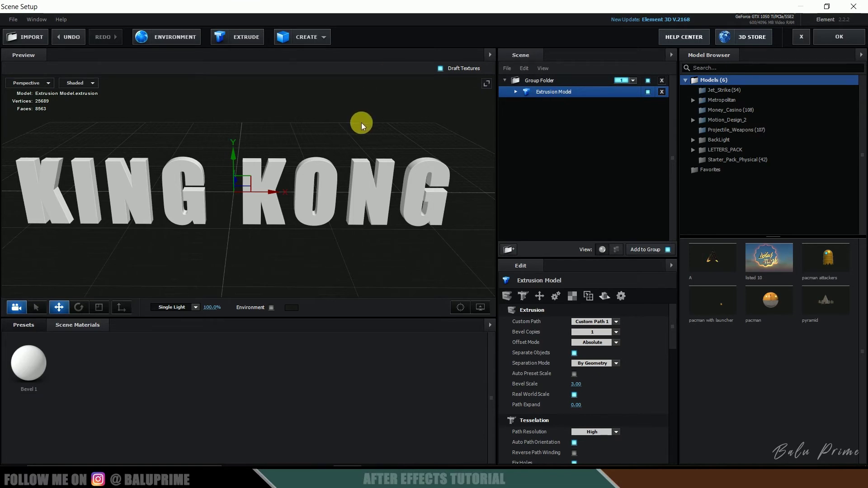
right_click(547, 96)
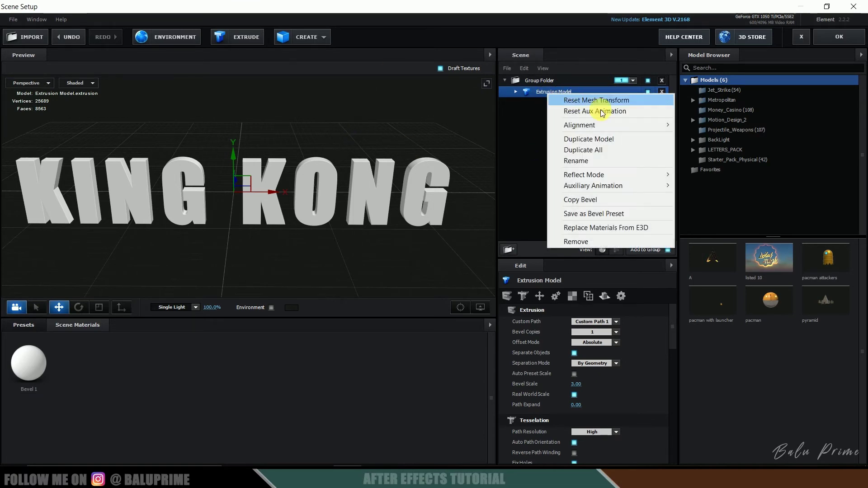
click(587, 141)
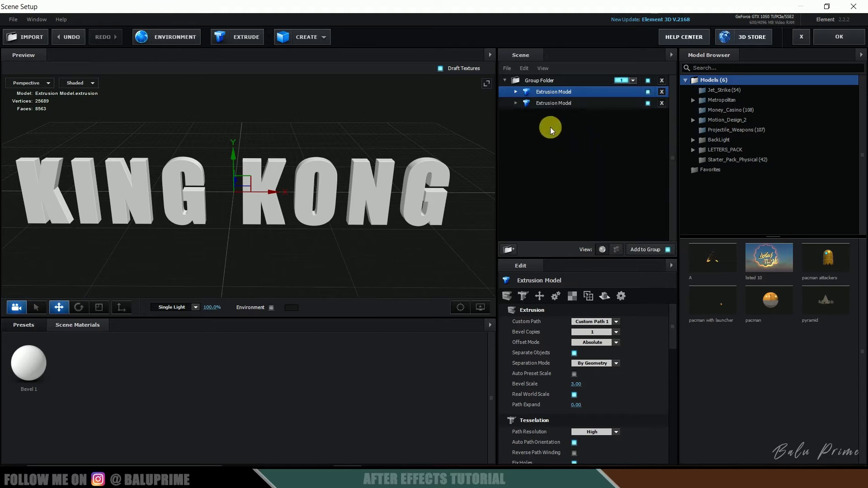
right_click(546, 94)
click(530, 148)
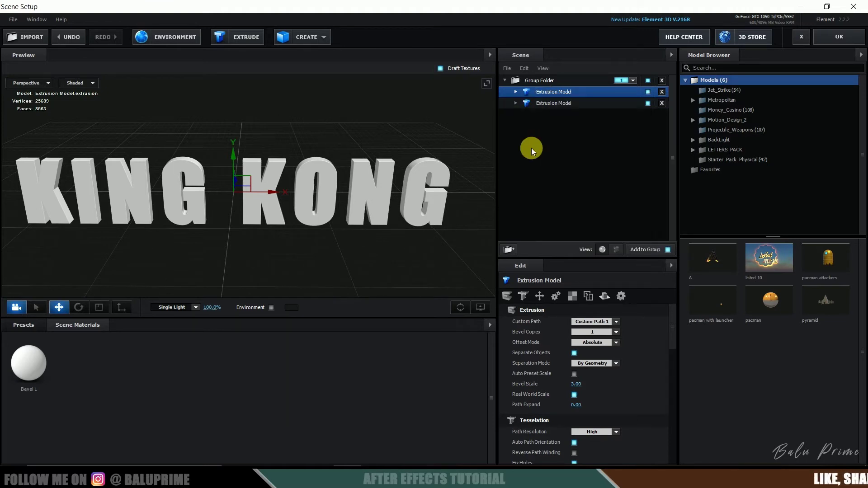
Step: Switch the copy to Custom Path 2 and lift GODZILLA above KING KONG
click(557, 103)
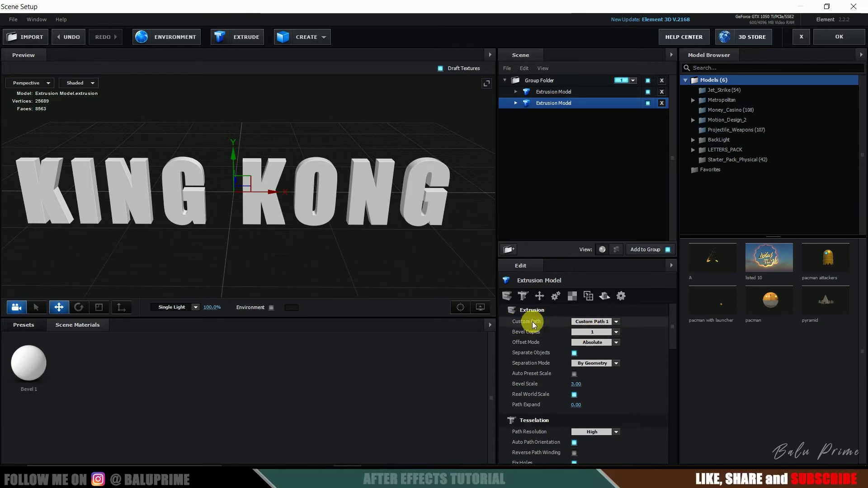
click(615, 322)
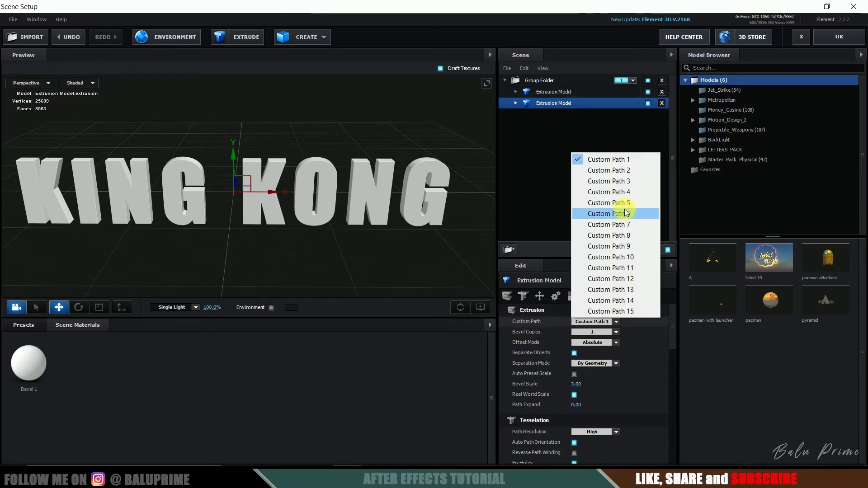
click(608, 171)
drag(230, 157, 240, 77)
scroll(330, 123, down, 2)
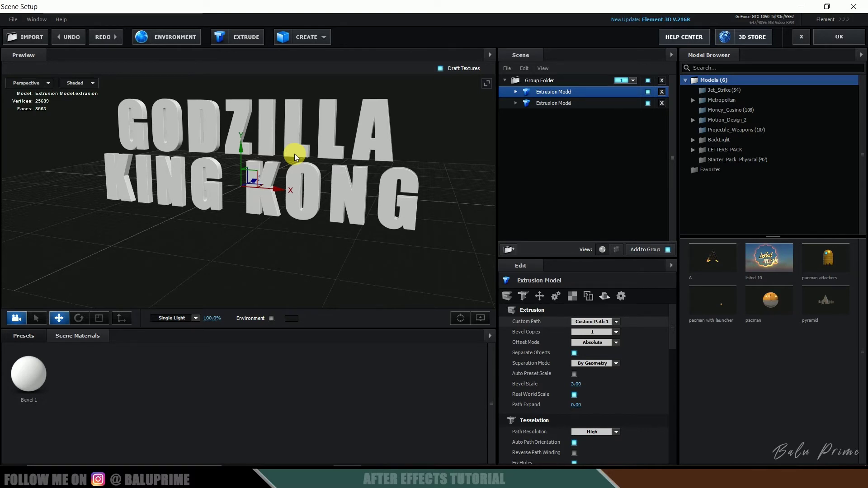
Step: Apply the orange Caution bevel preset to the KING KONG extrusion
click(25, 335)
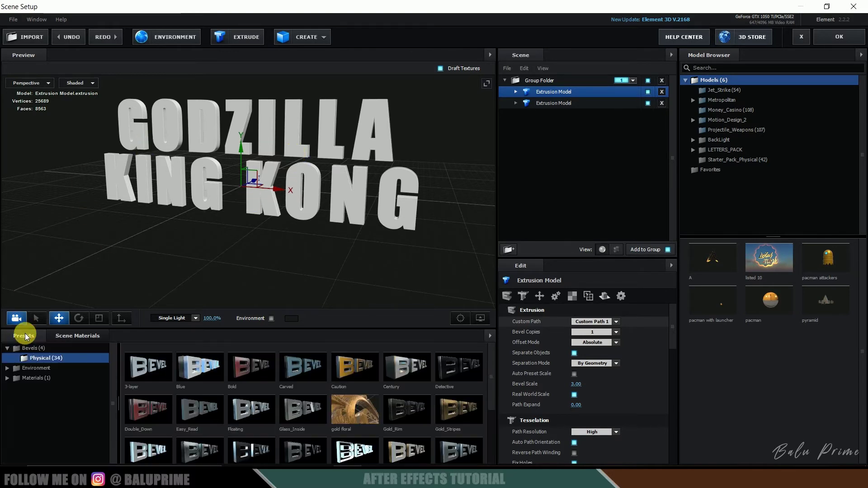
click(34, 352)
click(33, 357)
click(646, 91)
drag(336, 360, 562, 167)
drag(547, 98, 549, 94)
Step: Apply the pink Double_Down bevel to GODZILLA and lower it to overlap KING KONG
click(543, 103)
click(185, 366)
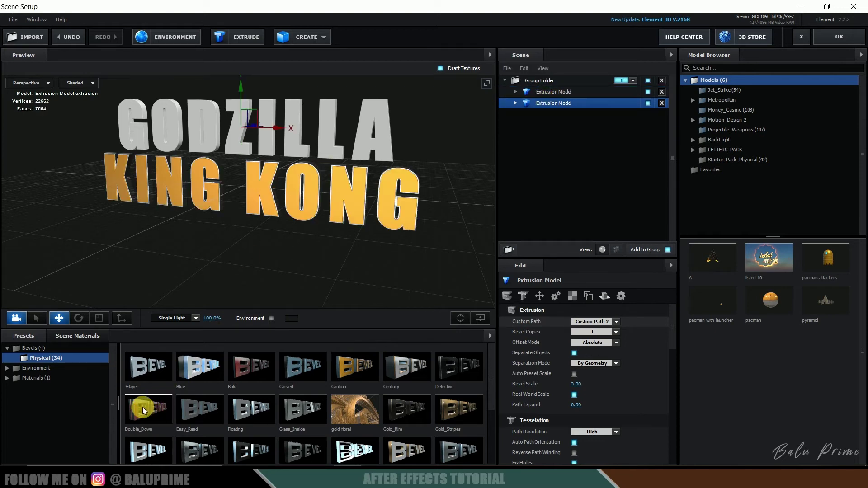
drag(142, 407, 554, 105)
drag(241, 195, 283, 149)
drag(238, 90, 222, 145)
drag(128, 240, 130, 212)
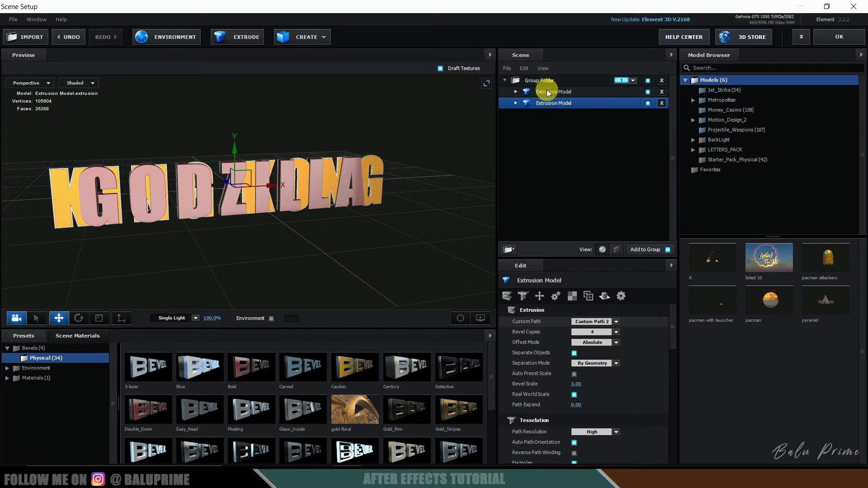
Step: Move the GODZILLA extrusion out of the group folder and assign it to group 2
click(625, 80)
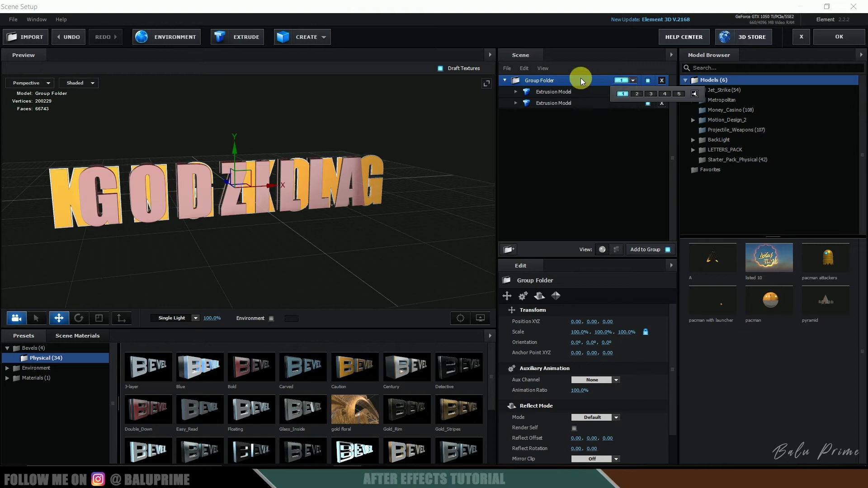
click(585, 127)
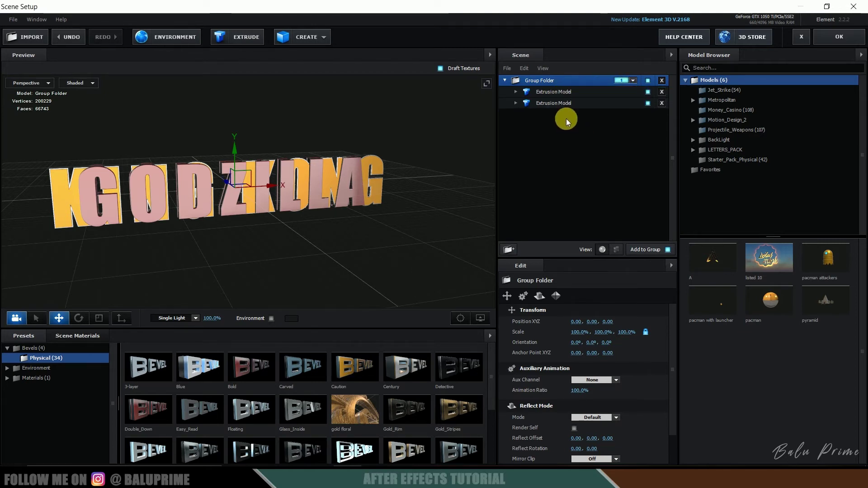
click(545, 104)
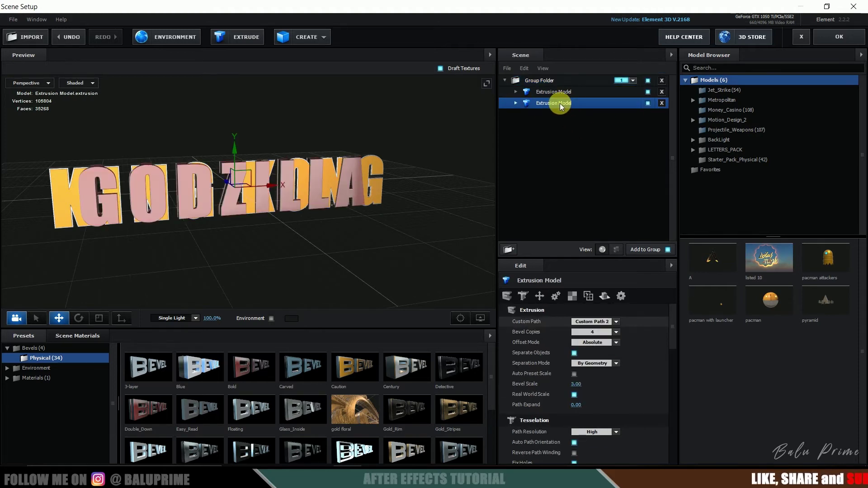
drag(557, 103, 554, 143)
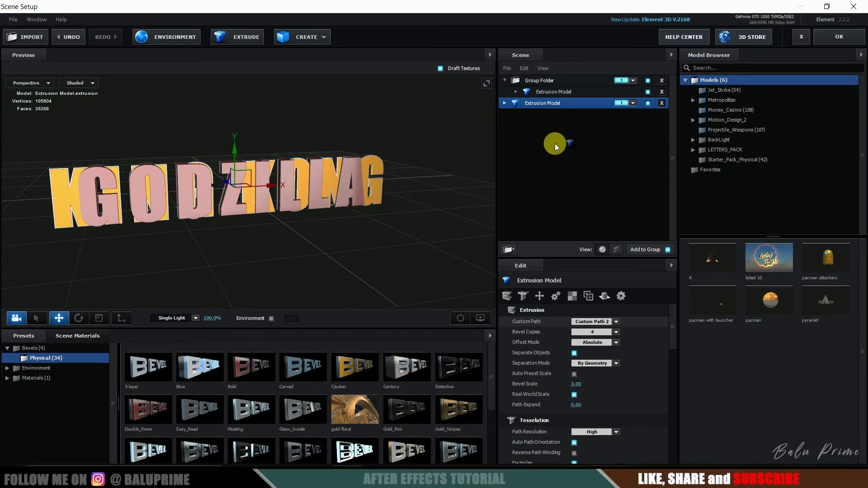
click(630, 104)
click(636, 116)
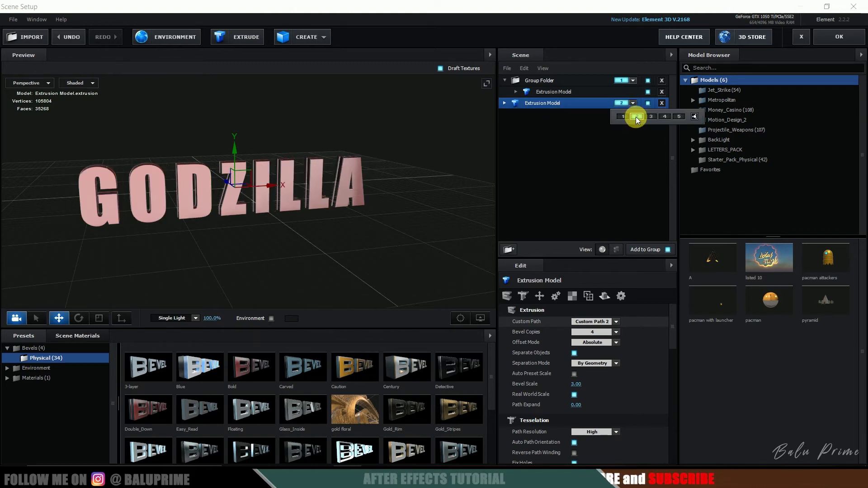
Step: Preview each group on its own, then apply the scene with OK
click(565, 80)
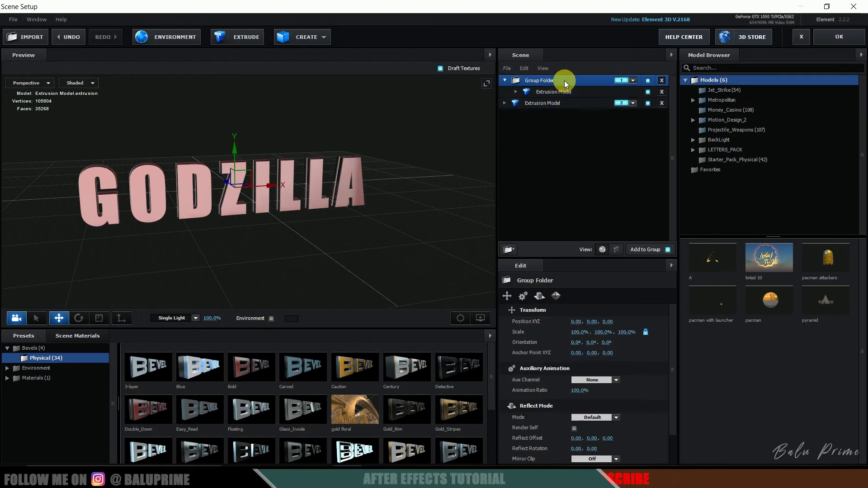
click(553, 103)
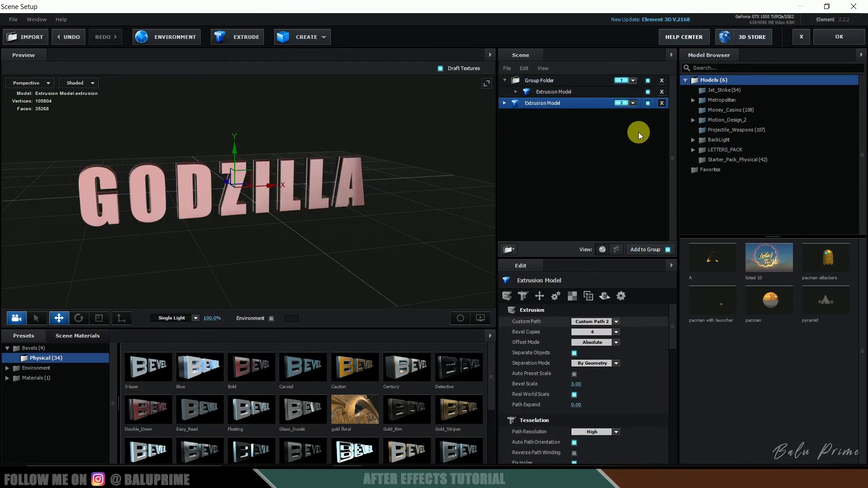
click(832, 38)
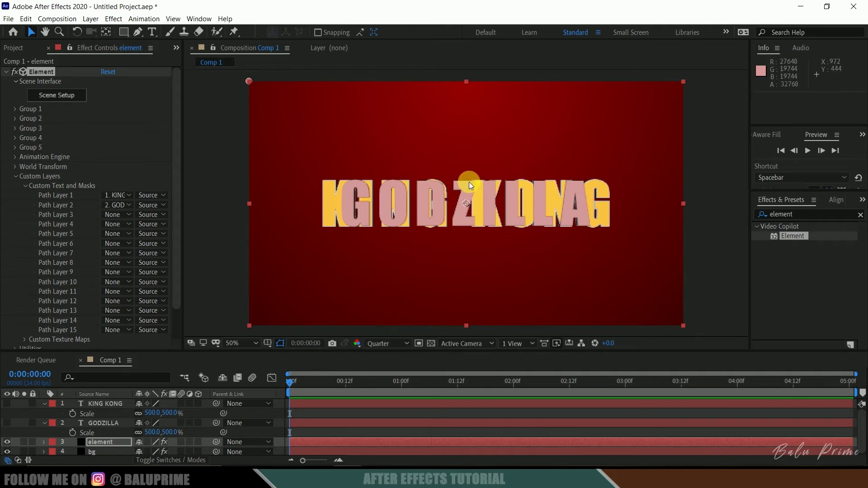
Step: Add a two-node camera named Camera 1 using the 50mm preset
click(90, 19)
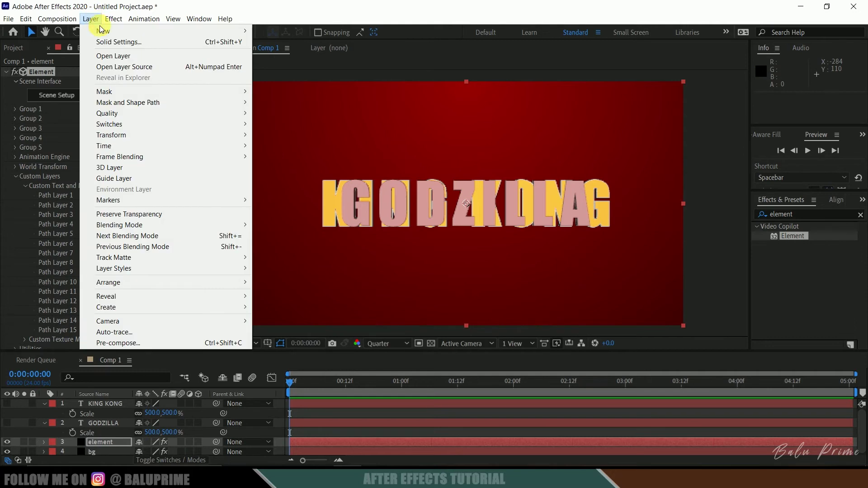
mouse_move(102, 33)
click(277, 64)
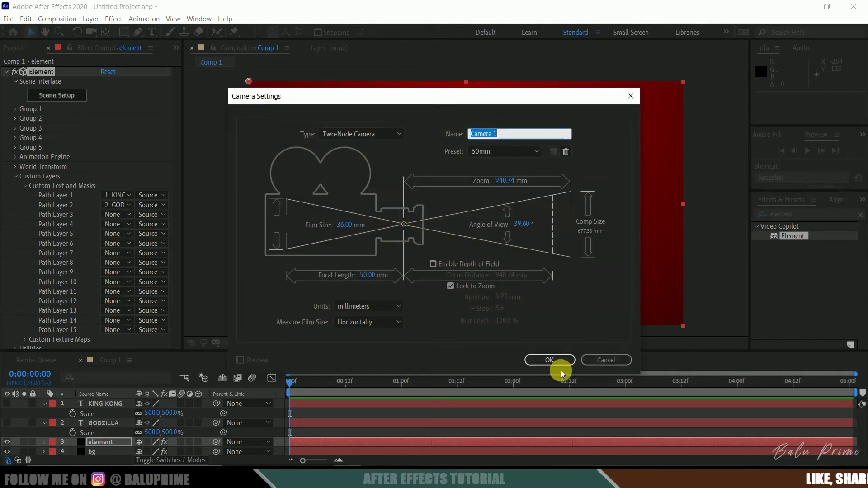
click(548, 361)
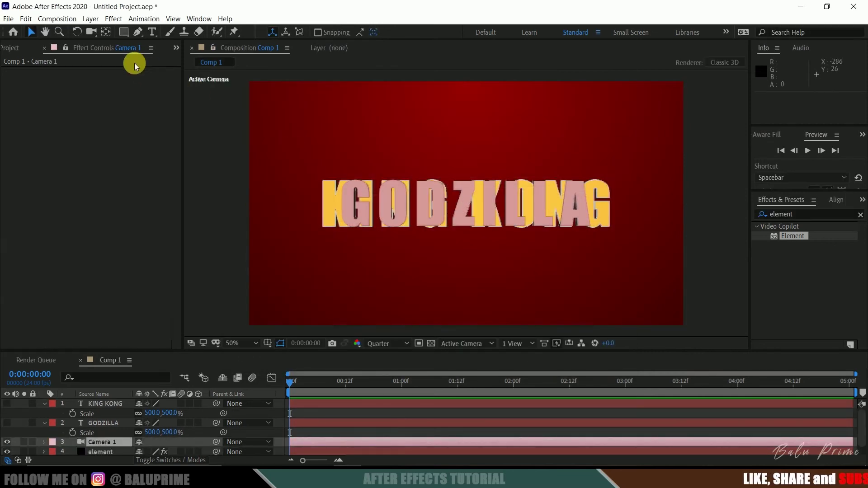
Step: Orbit Camera 1 to an angled view, set time to 0:00:01:00, and move Camera 1 to the top layer
click(91, 32)
drag(337, 189, 384, 192)
drag(90, 31, 136, 64)
drag(501, 217, 384, 267)
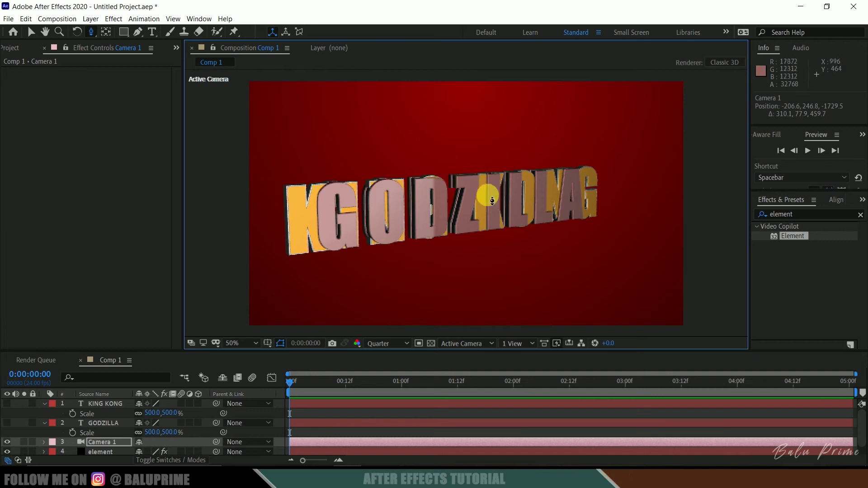
drag(297, 381, 397, 382)
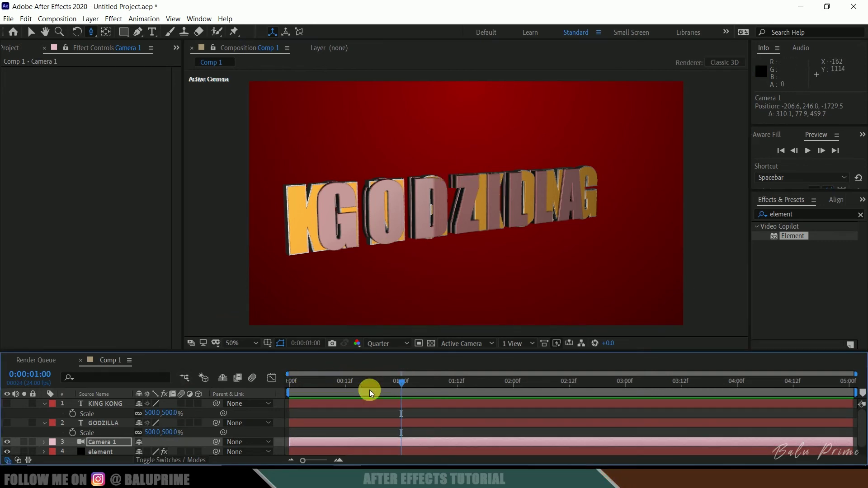
drag(107, 442, 107, 400)
Step: Add Point of Interest and Position keyframes to Camera 1 at 1 second
click(43, 403)
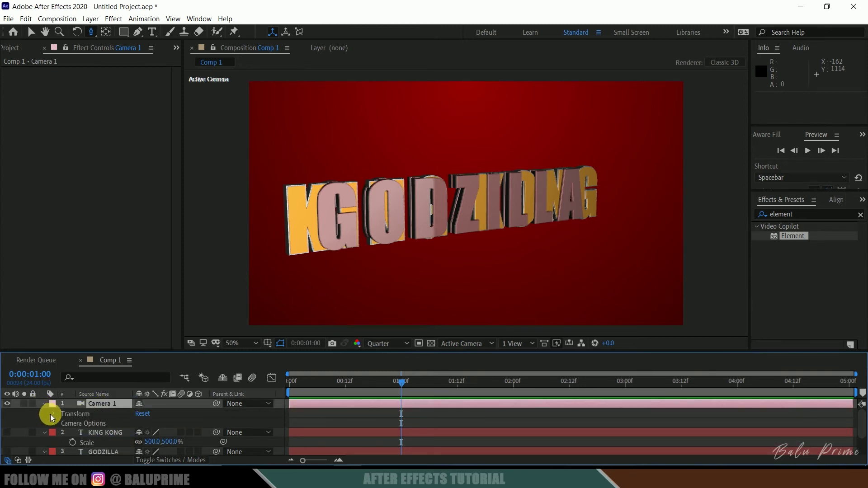
click(53, 414)
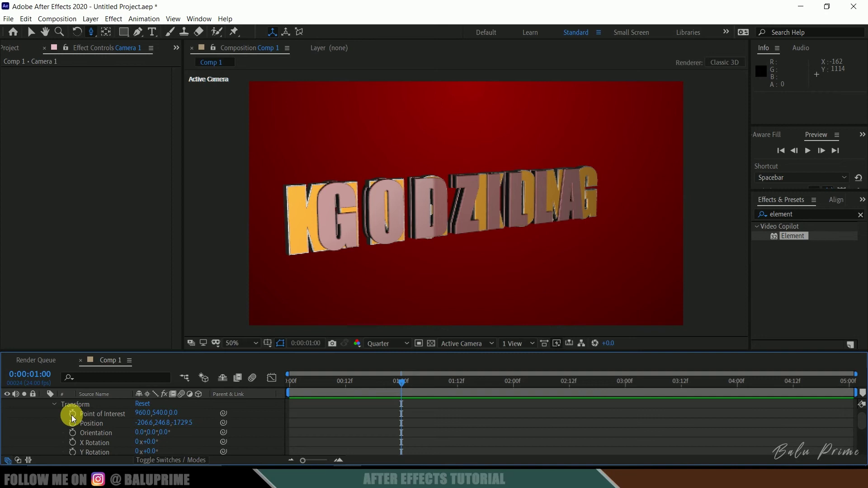
click(72, 413)
click(72, 423)
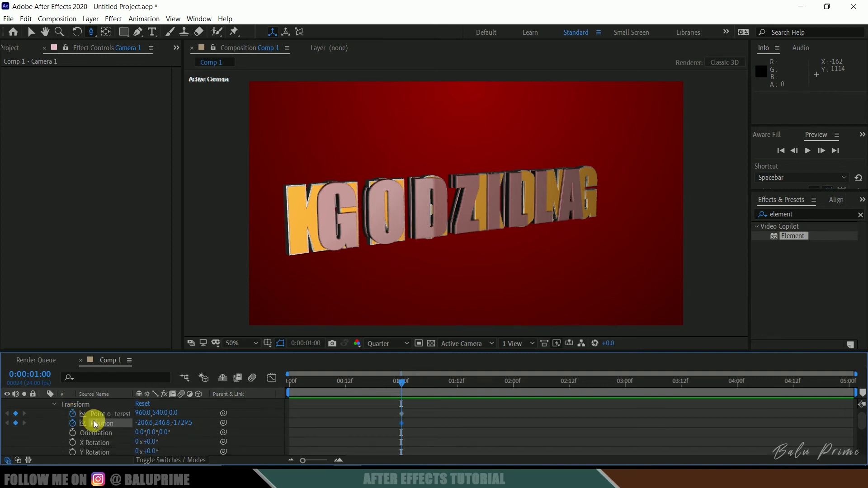
Step: At a later time, swing the camera round to face the text, then preview from 1 second
drag(405, 381, 576, 390)
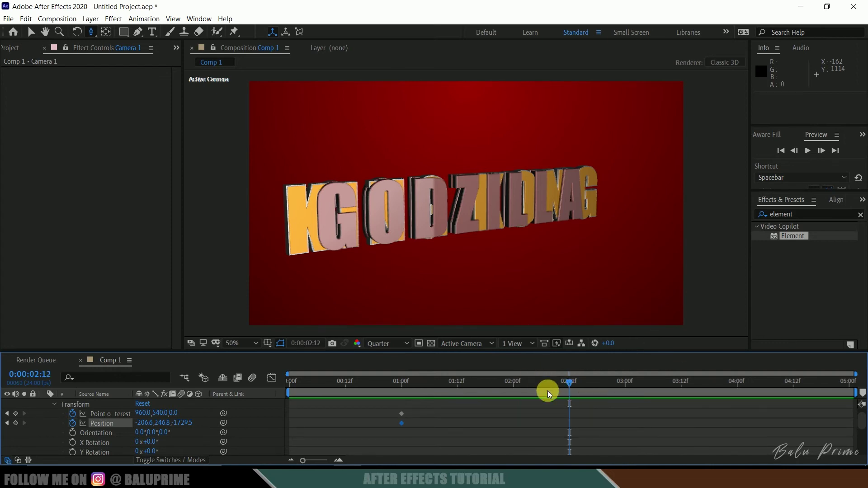
drag(87, 31, 136, 44)
drag(471, 229, 411, 221)
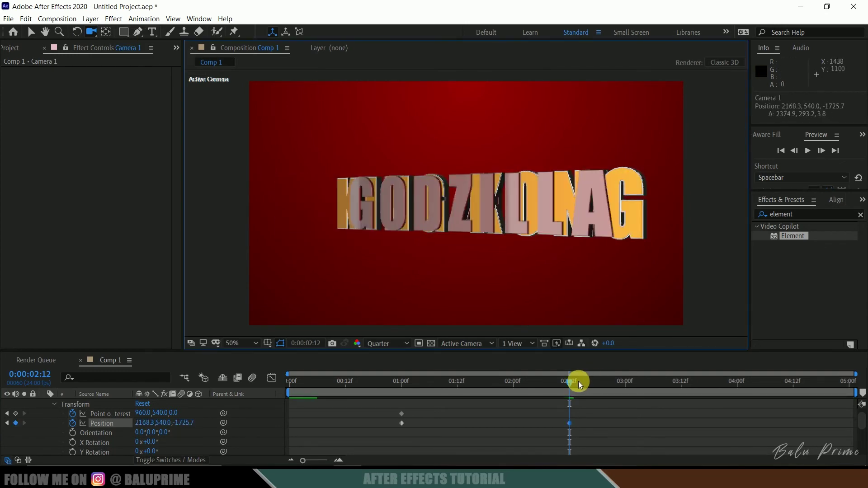
drag(569, 385, 398, 388)
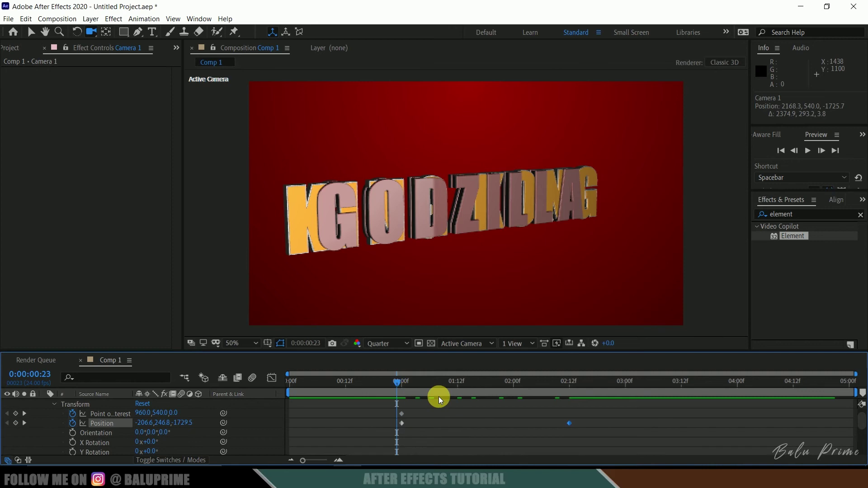
key(space)
key(space)
Step: Move the camera's second Position keyframe to 0:00:02:01 and scrub to check the move
click(538, 383)
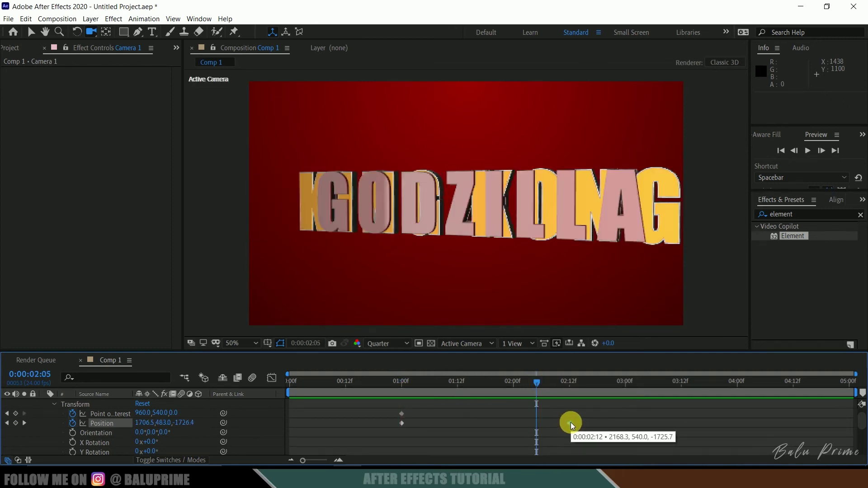
drag(537, 382, 509, 382)
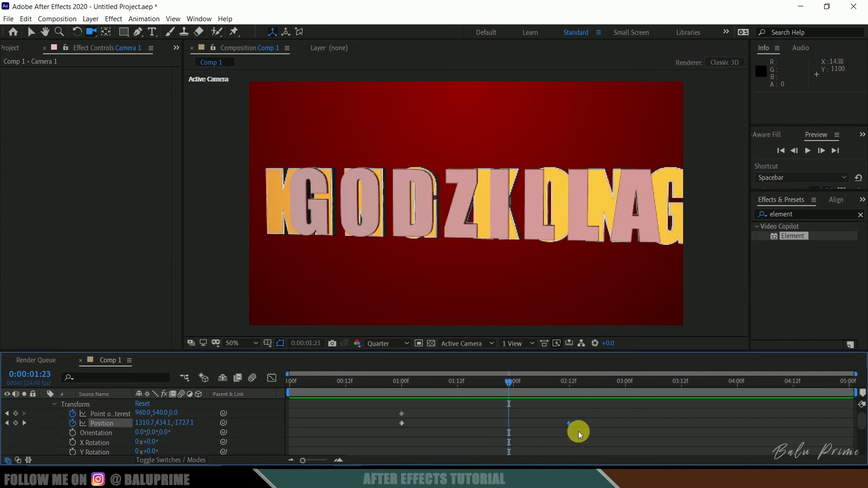
drag(571, 425, 516, 421)
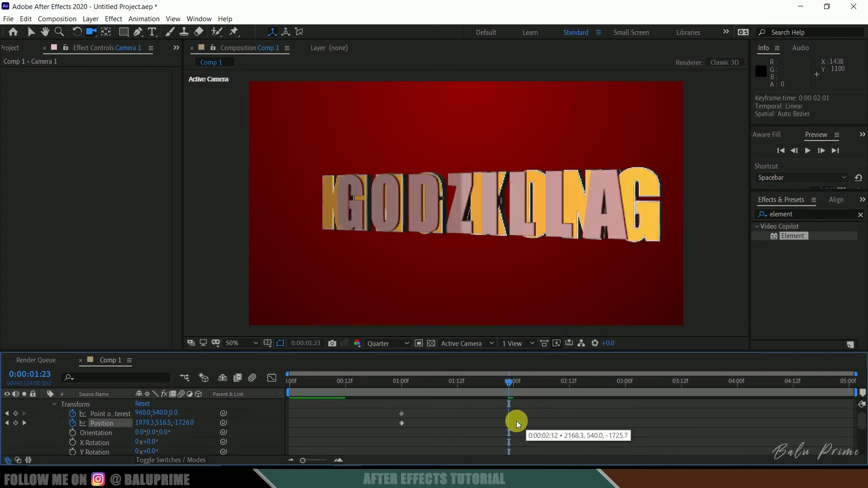
drag(447, 384, 514, 392)
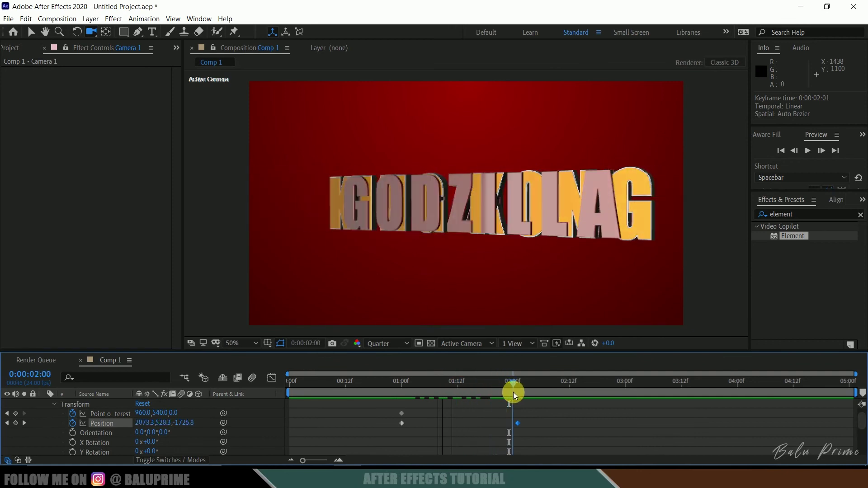
Step: Show the Element layer's effect settings, collapsing Custom Layers and expanding Group 1
scroll(120, 435, down, 5)
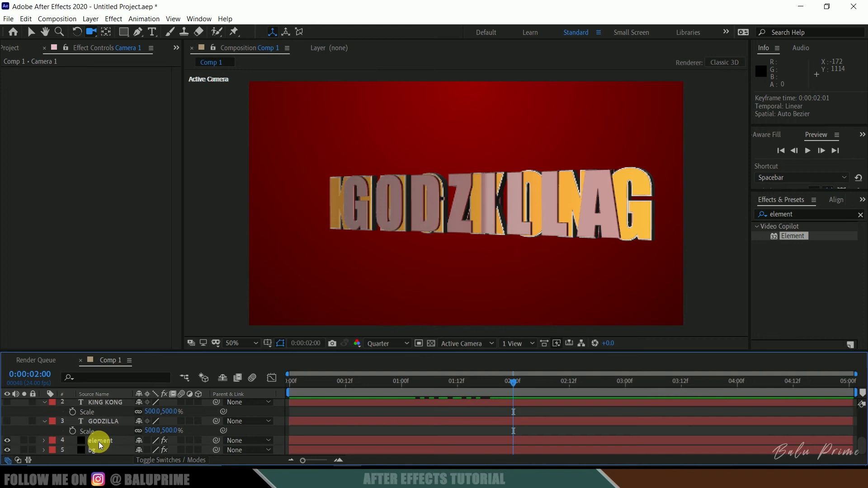
click(100, 442)
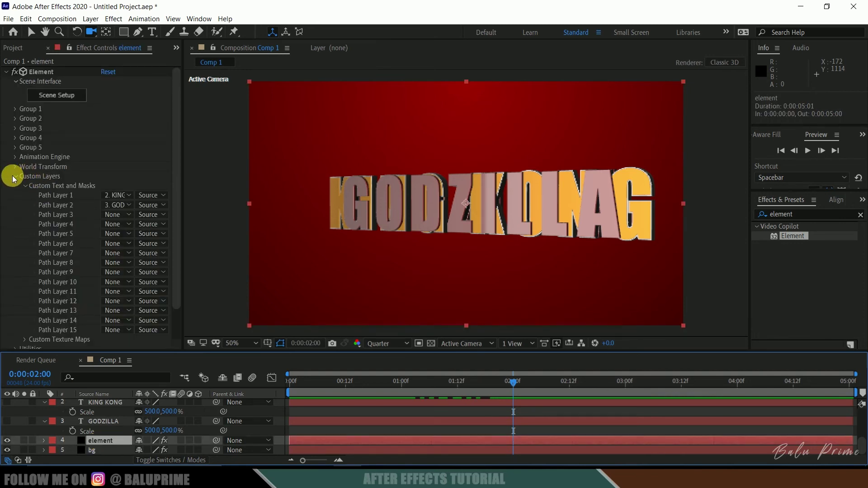
click(14, 177)
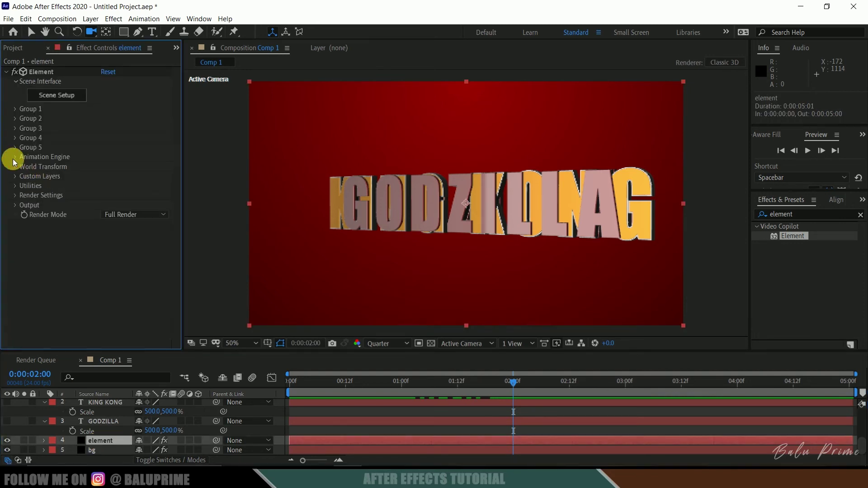
click(15, 110)
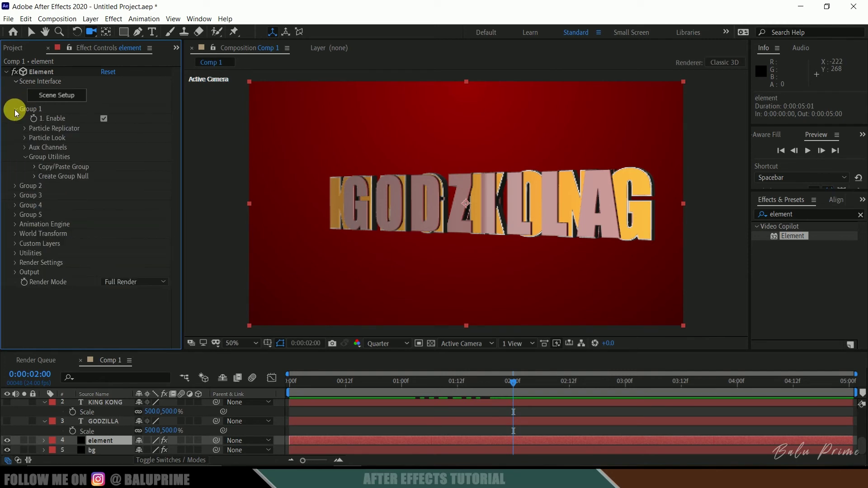
Step: Try a Group 1 Particle Size of 12, then set it back to 10
click(24, 139)
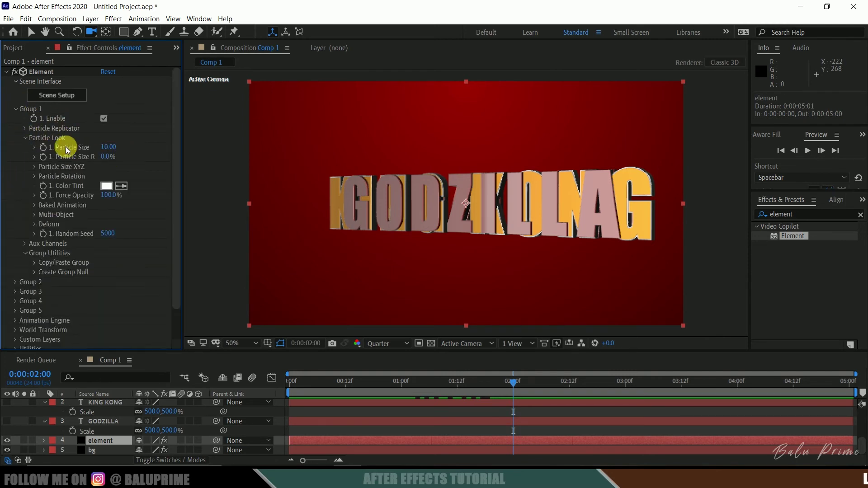
click(108, 147)
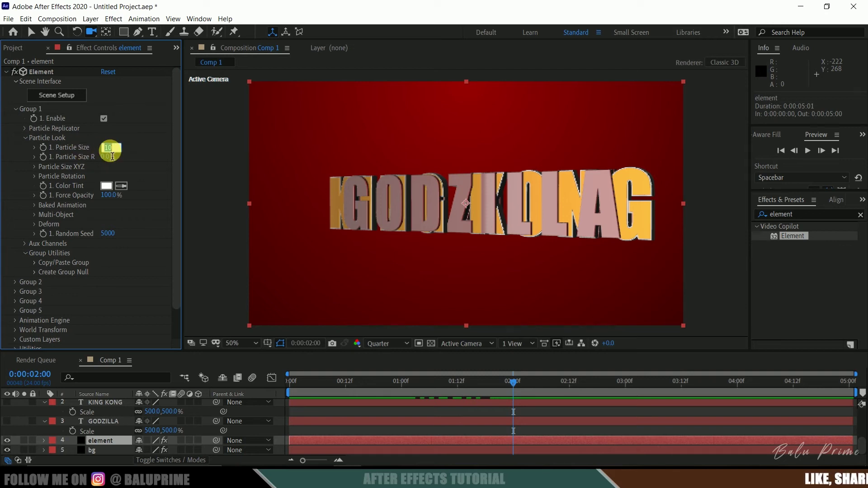
text(12)
key(Return)
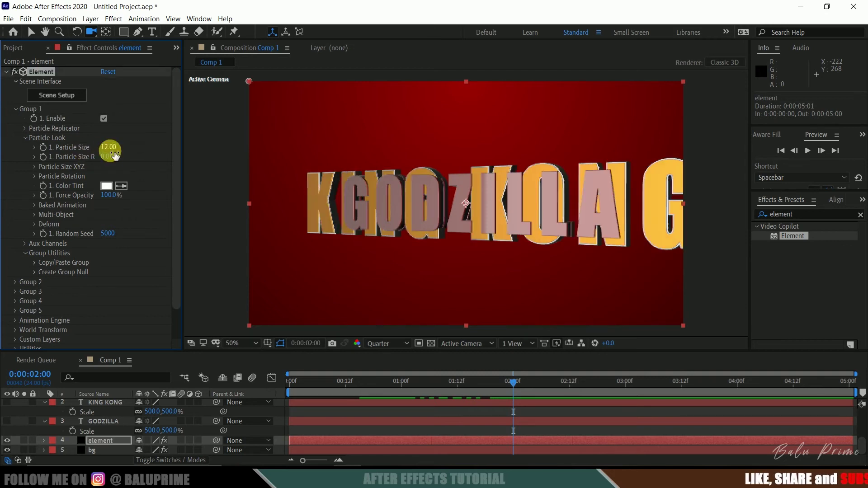
click(109, 147)
text(10)
key(Return)
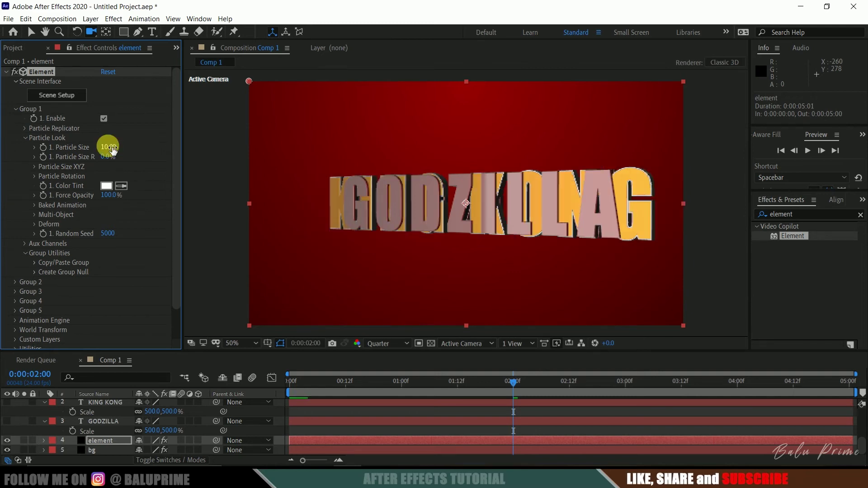
Step: Enable Multi-Object for Group 1 and collapse the Group 1 settings
click(35, 215)
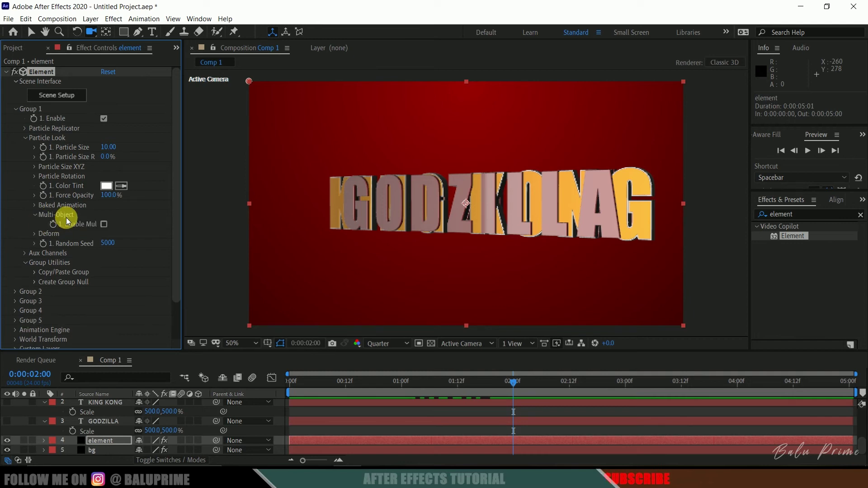
click(104, 225)
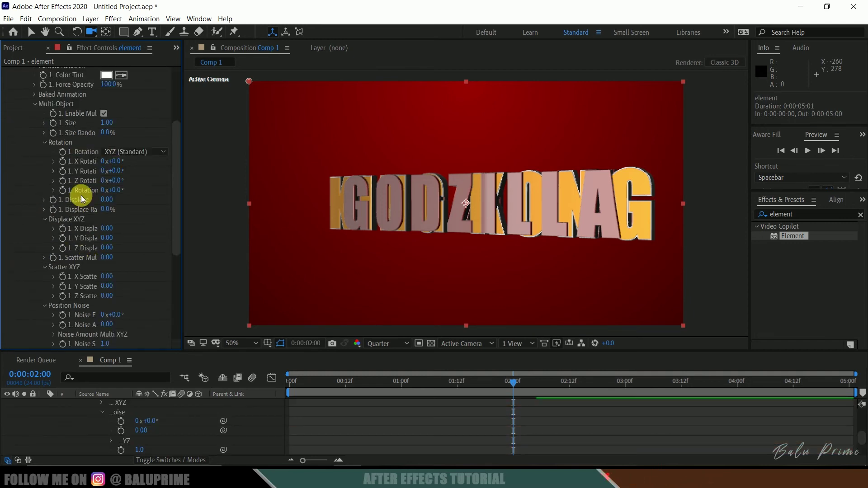
click(15, 109)
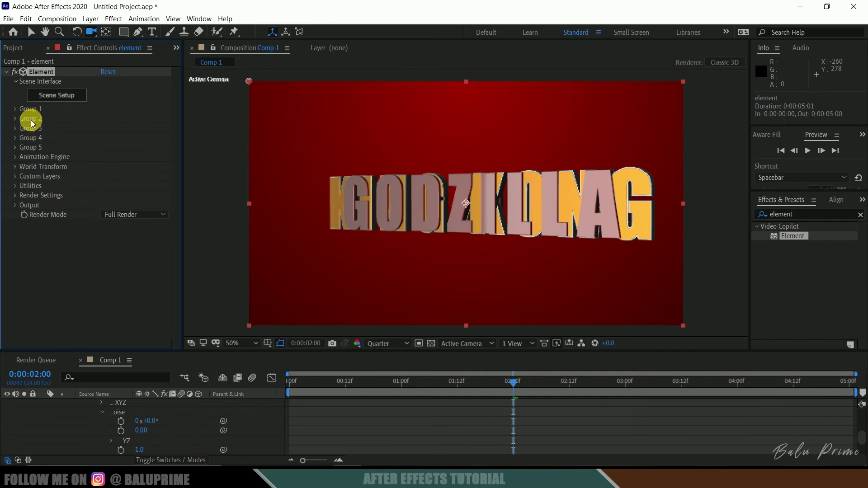
Step: Toggle Group 2 off and back on, then enable its Multi-Object option under Particle Look
click(16, 121)
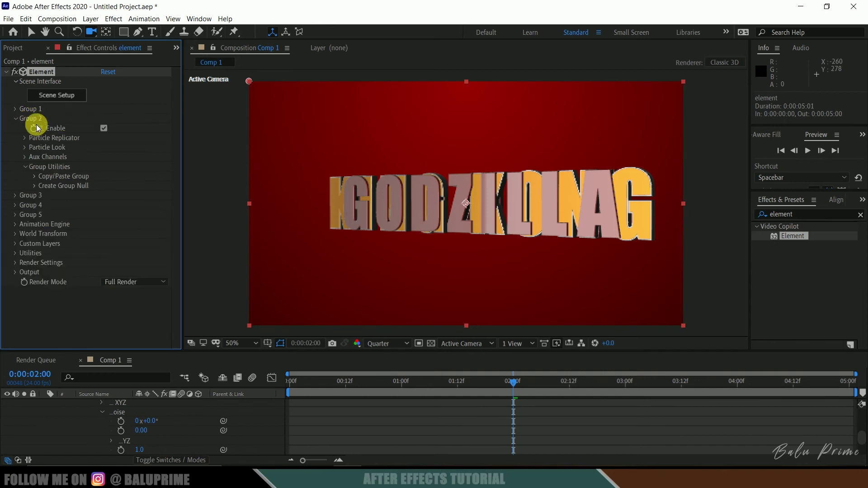
click(103, 129)
click(104, 129)
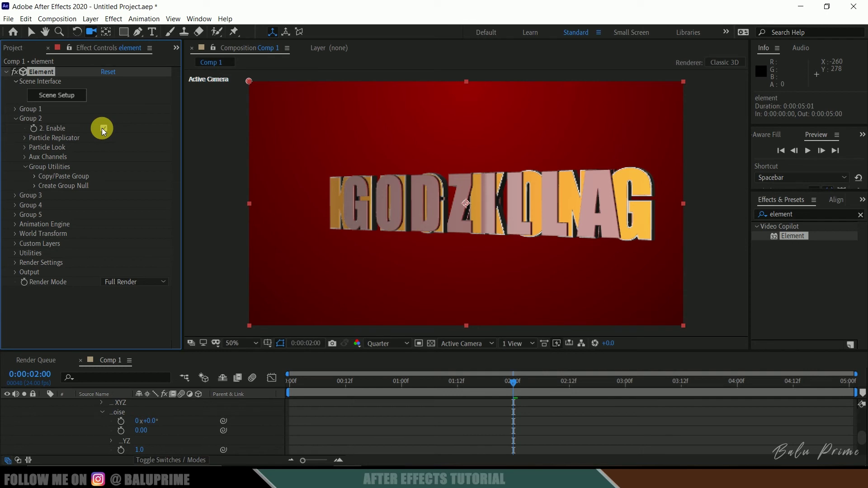
click(25, 149)
click(35, 225)
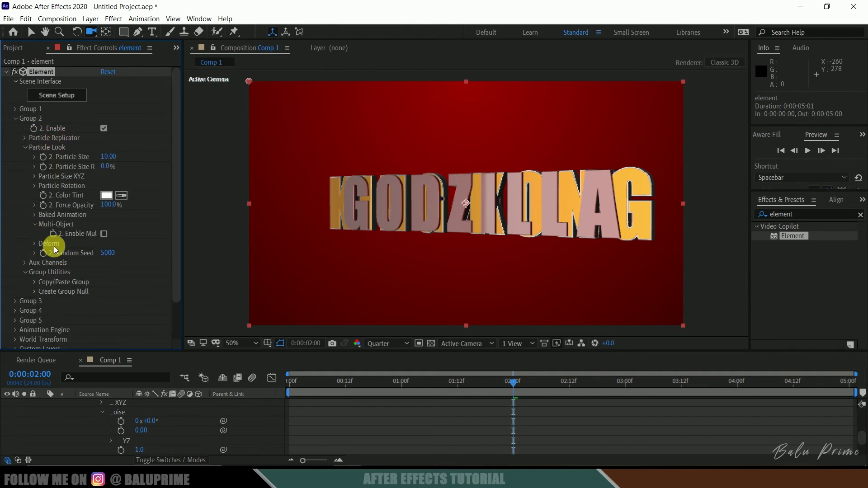
click(104, 233)
scroll(94, 237, down, 5)
scroll(92, 237, up, 5)
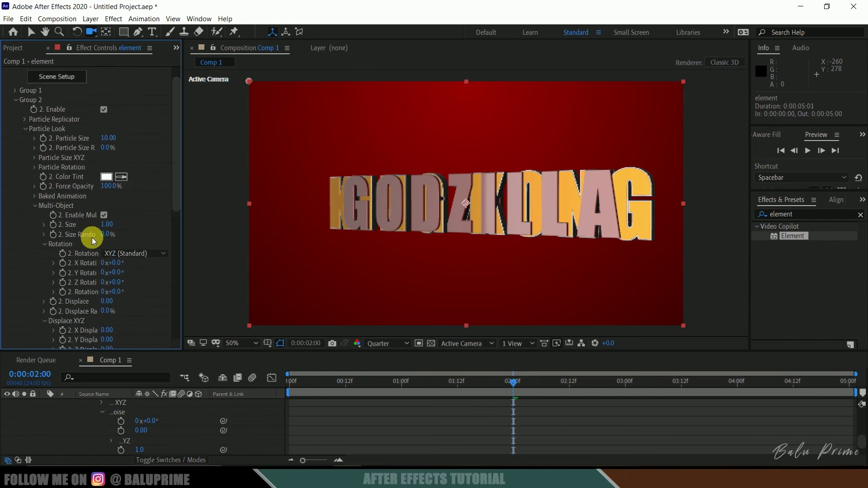
click(16, 118)
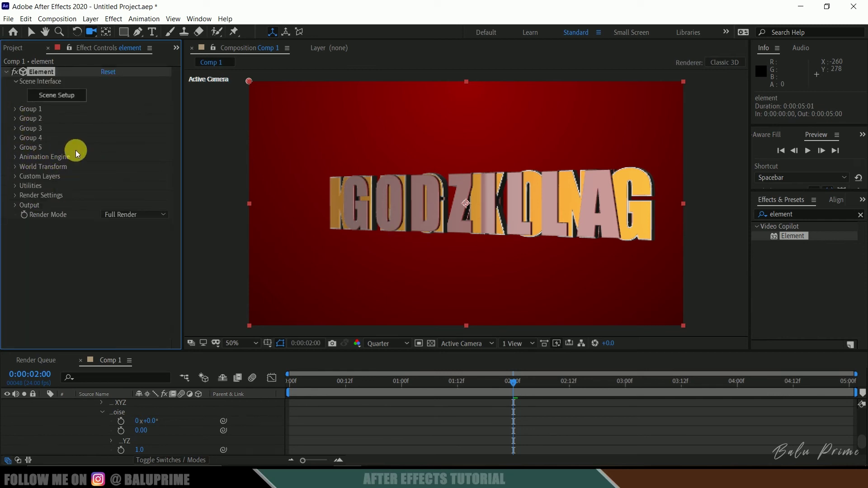
Step: Enable the Animation Engine and scrub Animation toward GODZILLA, then back to 0% showing KING KONG
click(15, 157)
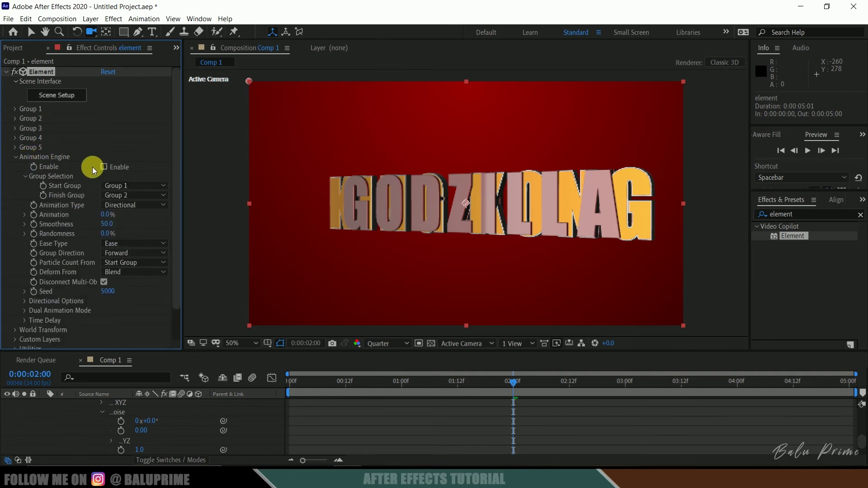
click(104, 166)
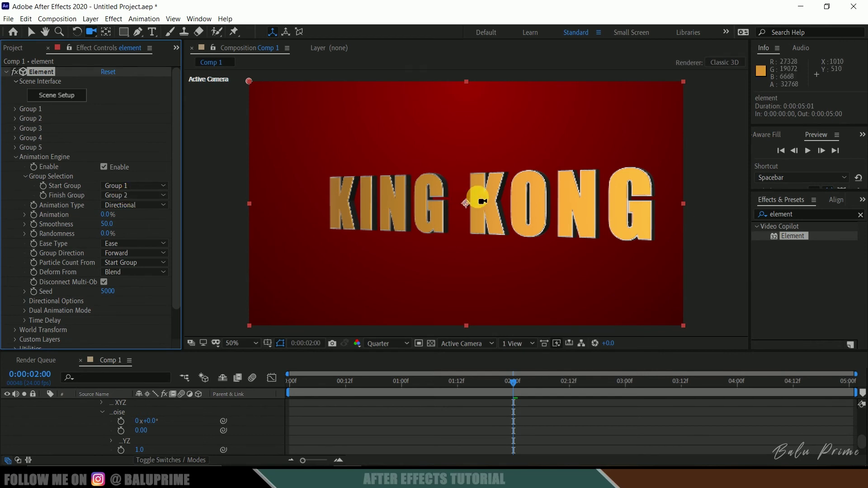
drag(104, 215, 213, 227)
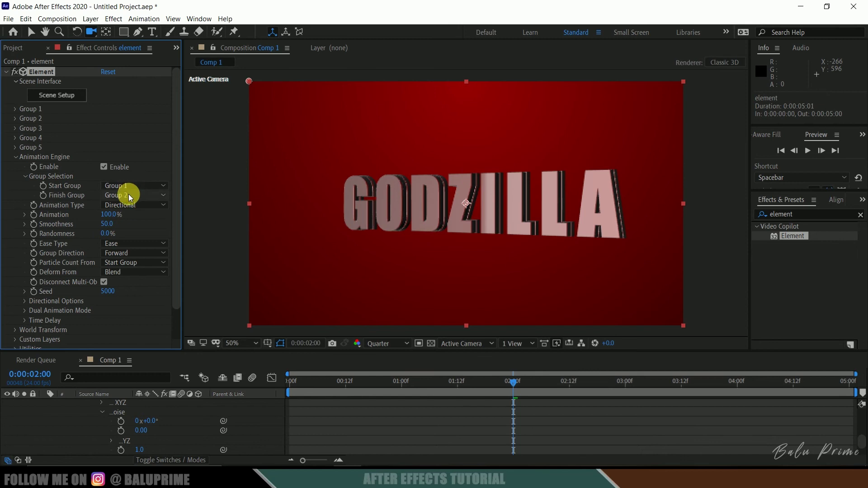
drag(112, 214, 54, 216)
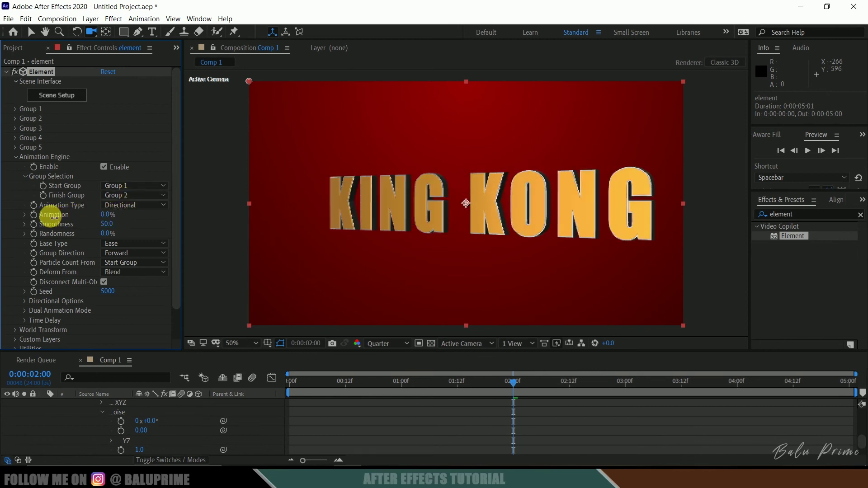
Step: Keyframe Animation from 0% at about 1:02 to 100% at 2:00
drag(513, 384, 403, 387)
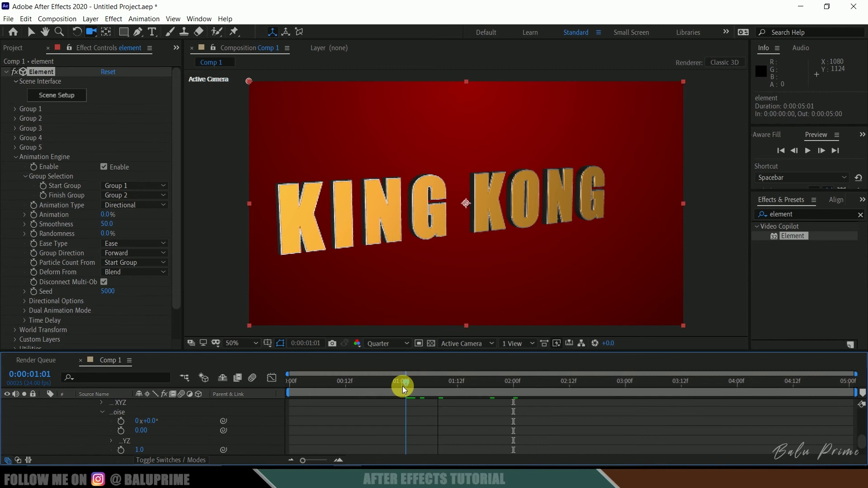
click(34, 215)
drag(408, 383, 514, 383)
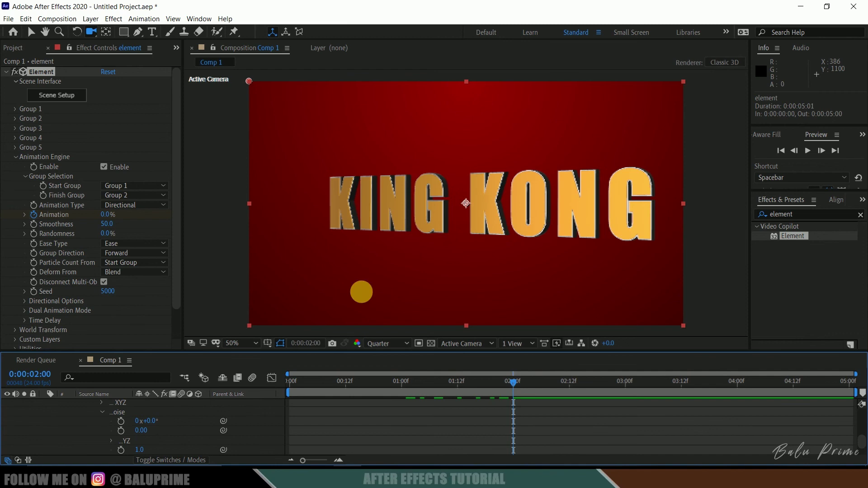
drag(108, 215, 523, 219)
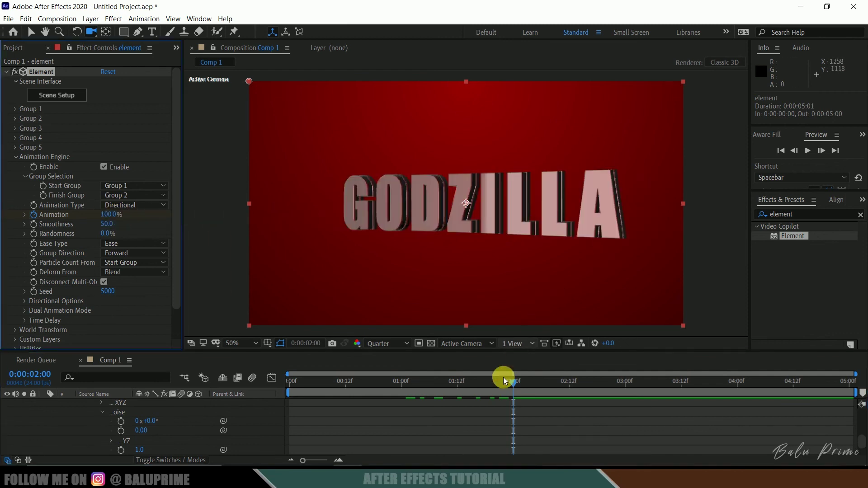
Step: Preview the morph from 0:22 and stop midway with the letters half transformed
drag(513, 383, 392, 383)
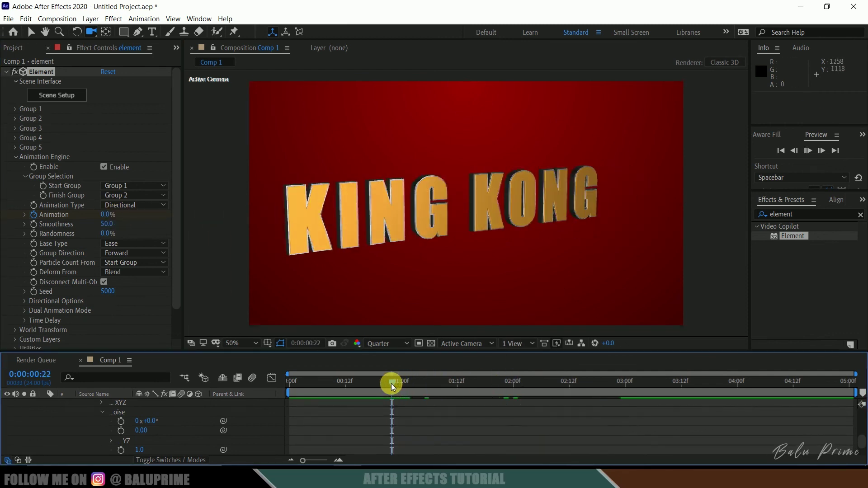
key(space)
drag(395, 385, 454, 389)
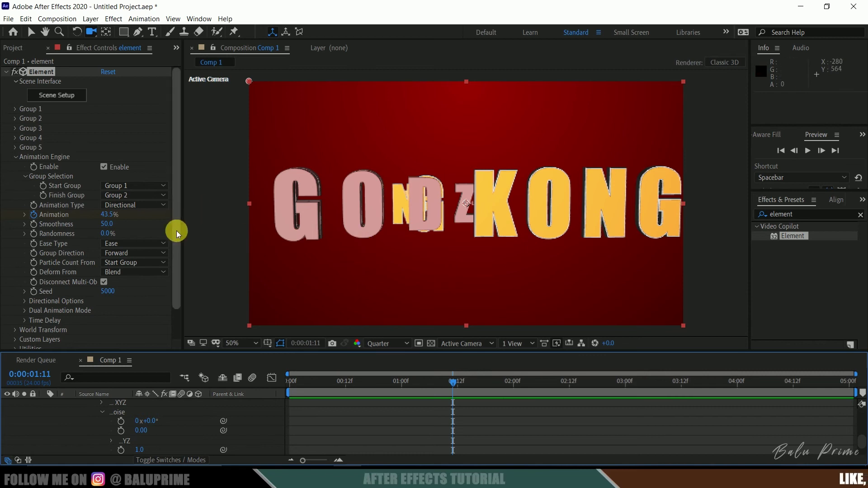
Step: Set the Animation Type to Radial and preview the morph
click(63, 206)
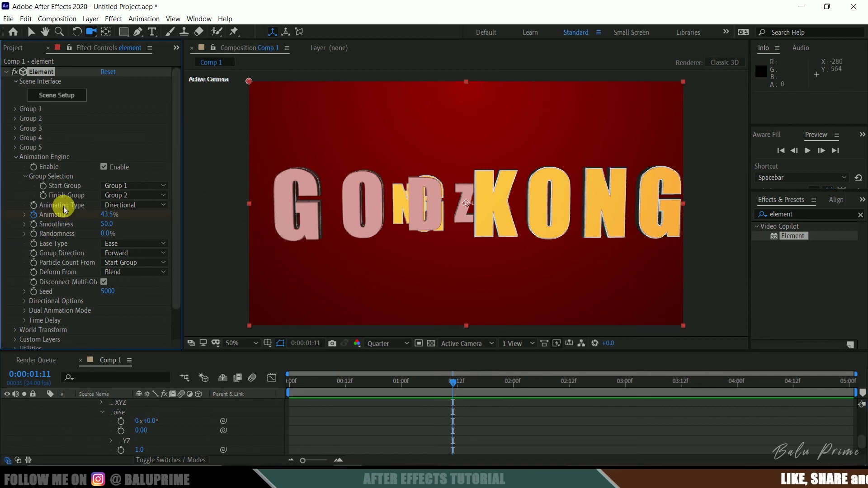
click(119, 205)
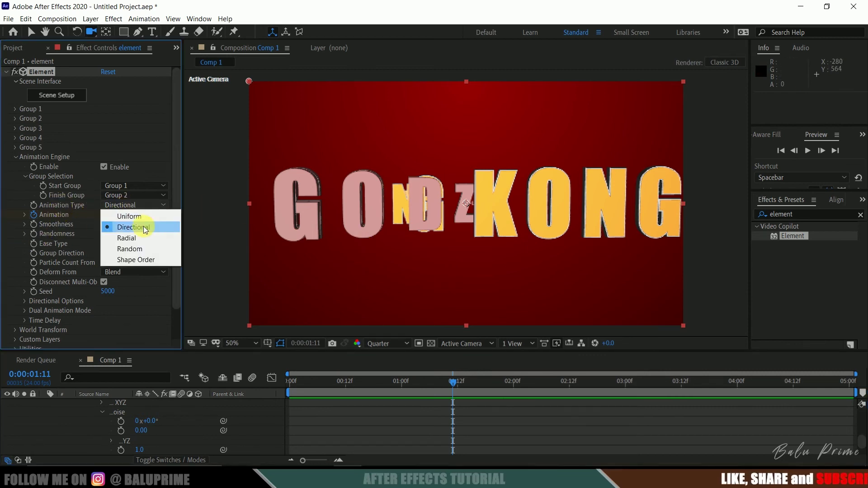
click(127, 238)
click(387, 384)
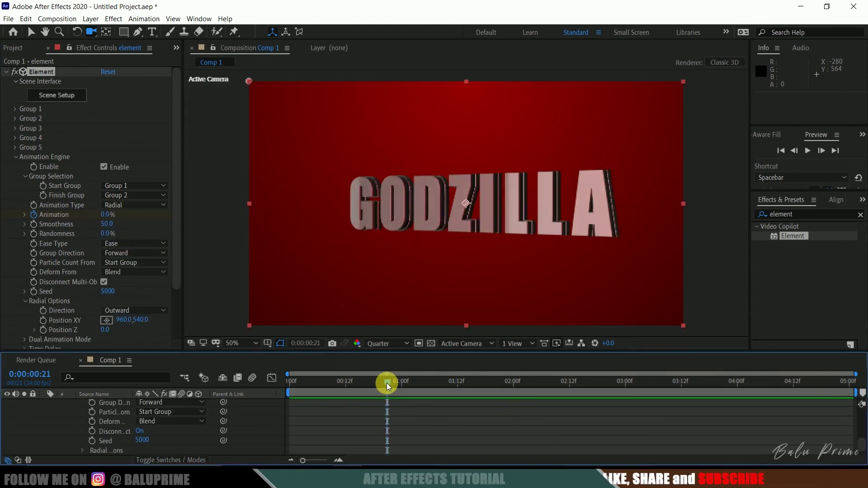
key(space)
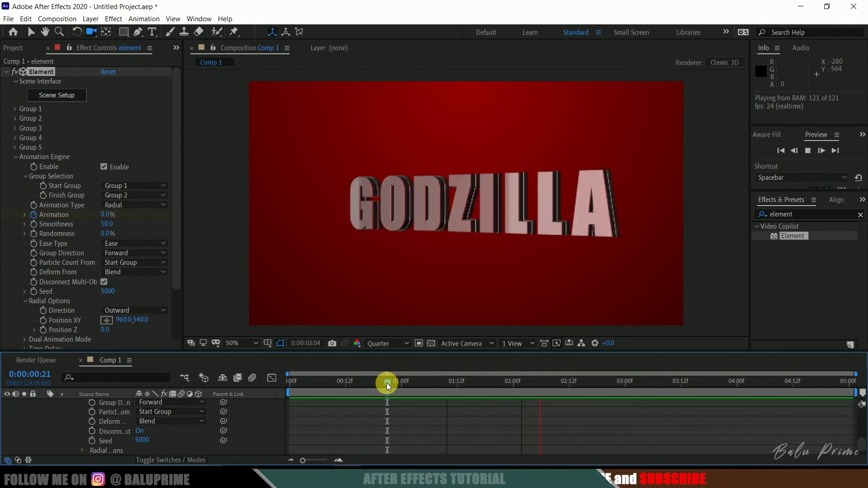
key(space)
Step: Try Random as the Animation Type and preview it
click(123, 205)
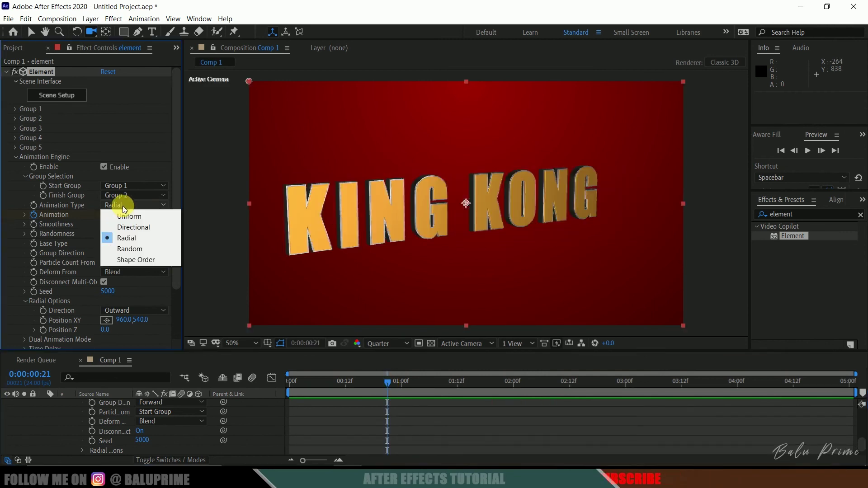
click(142, 247)
key(space)
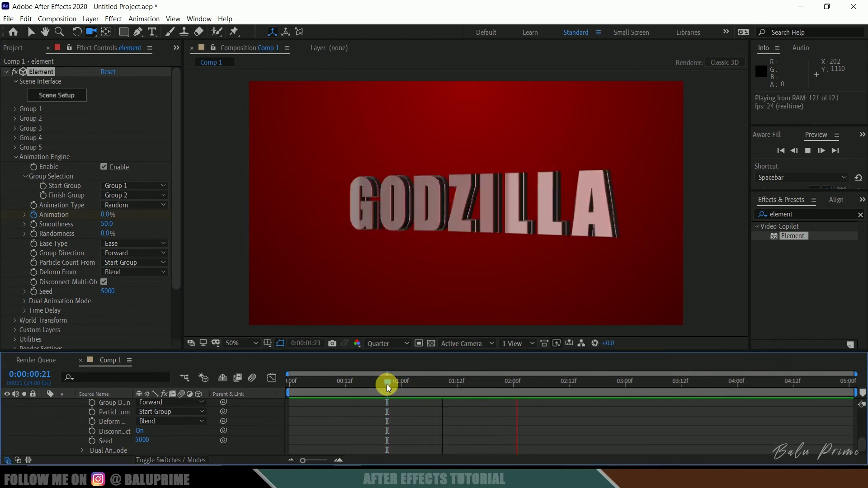
key(space)
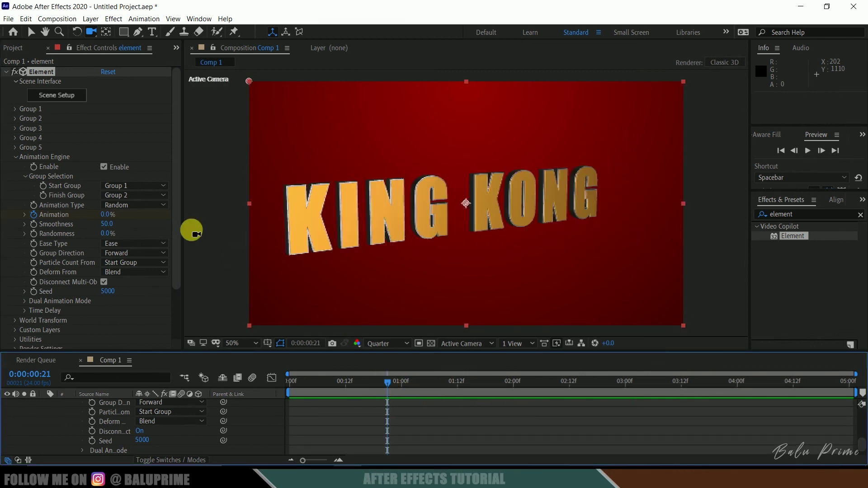
Step: Switch back to Radial, raise Smoothness from 50 to 100, and preview
click(123, 207)
click(130, 235)
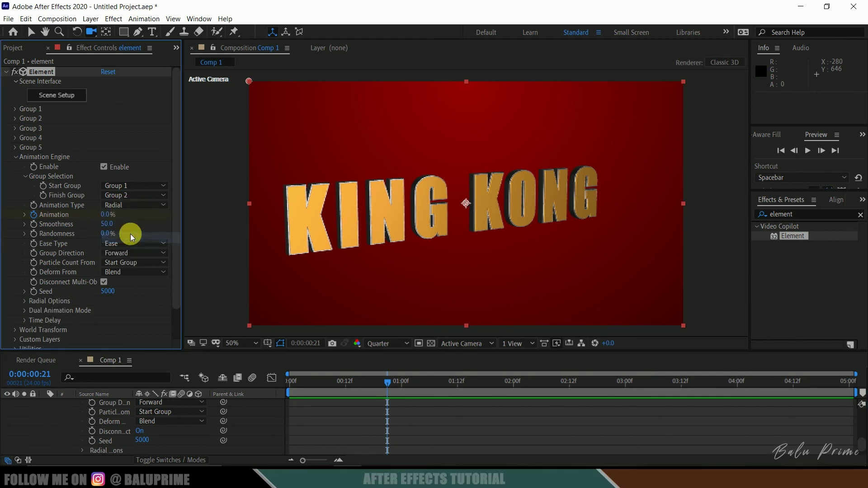
drag(109, 232, 197, 227)
click(388, 383)
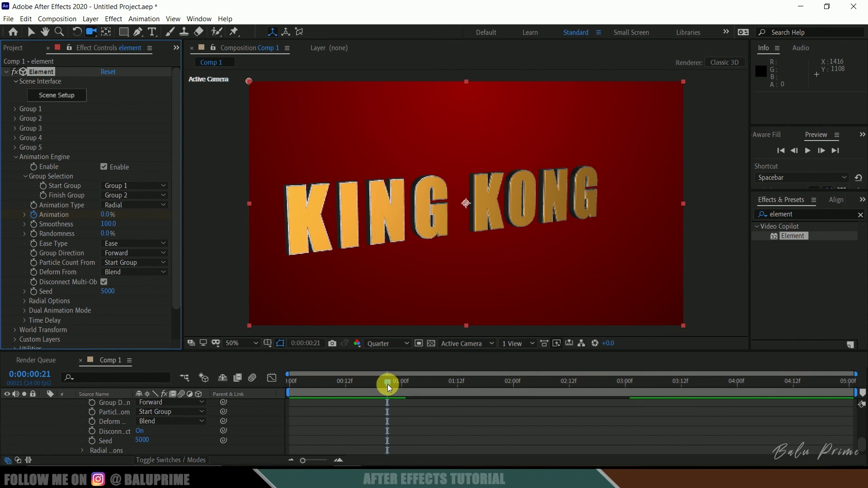
key(space)
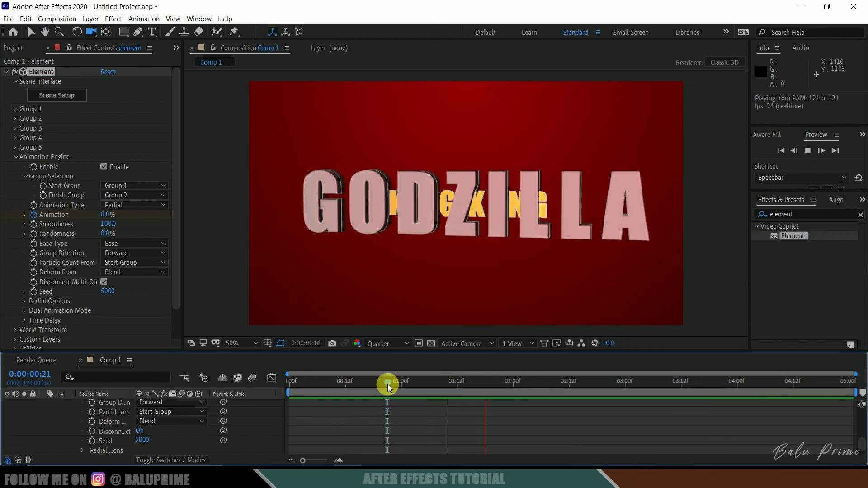
key(space)
Step: Set Smoothness to 25 and preview the morph
click(109, 225)
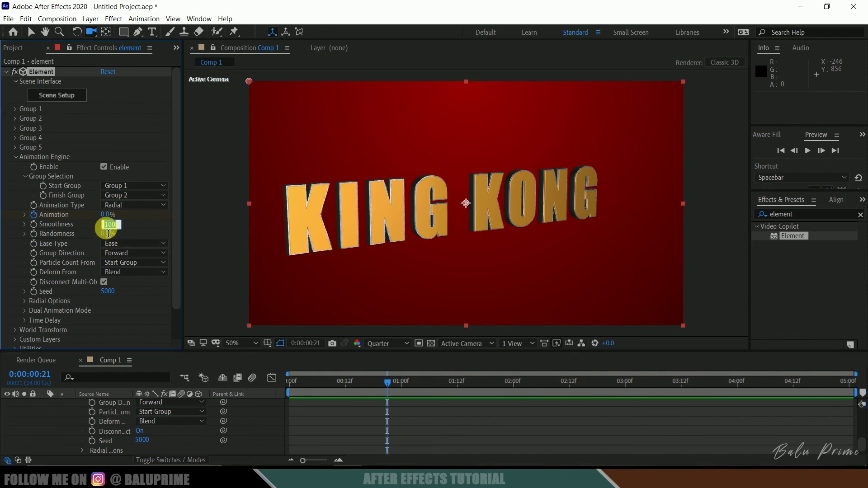
text(25)
key(Return)
key(space)
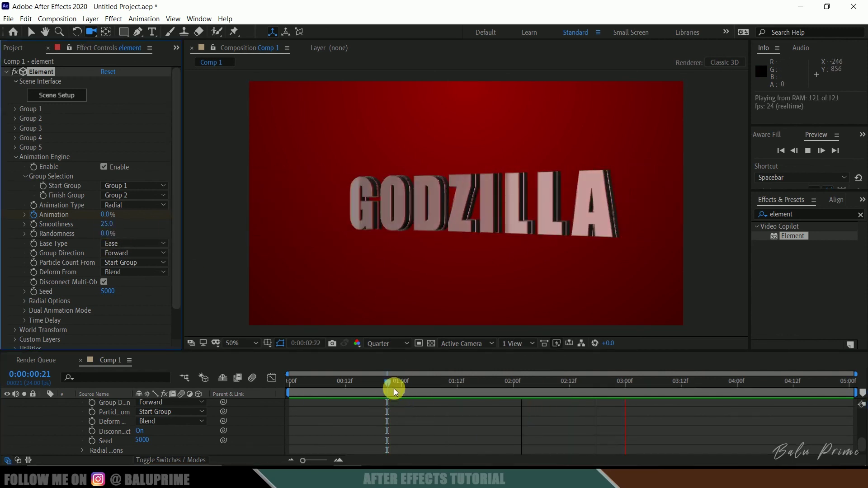
Step: Go back to frame 20 and set Smoothness to 50 and Randomness to 100%
click(383, 383)
click(108, 225)
text(50)
key(Return)
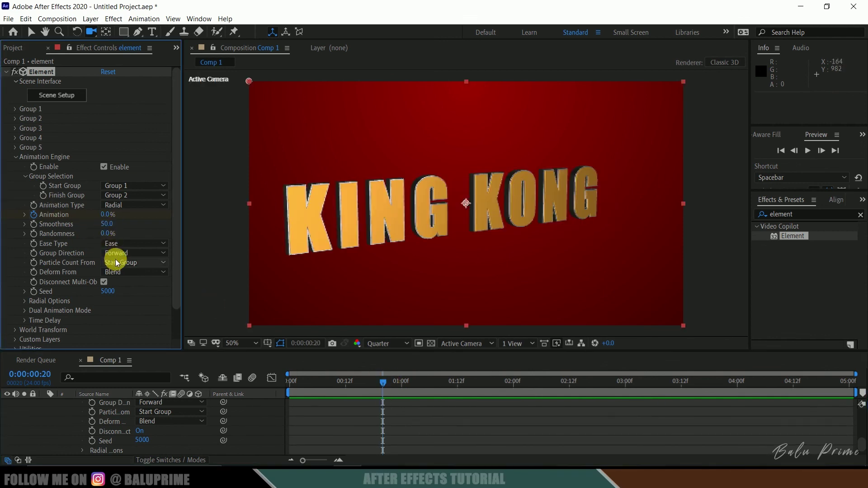
text(100)
key(Return)
Step: Set Ease Type to Ease-In, keep Group Direction Forward, and preview the morph through 2:05
click(115, 243)
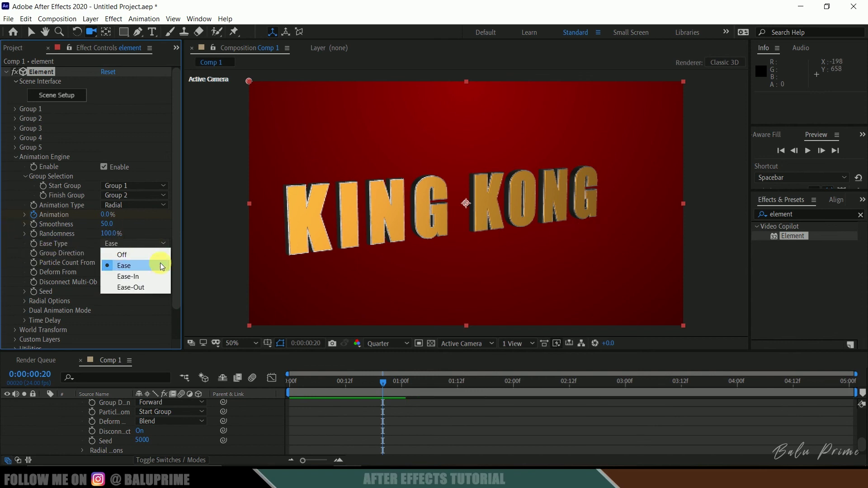
click(142, 277)
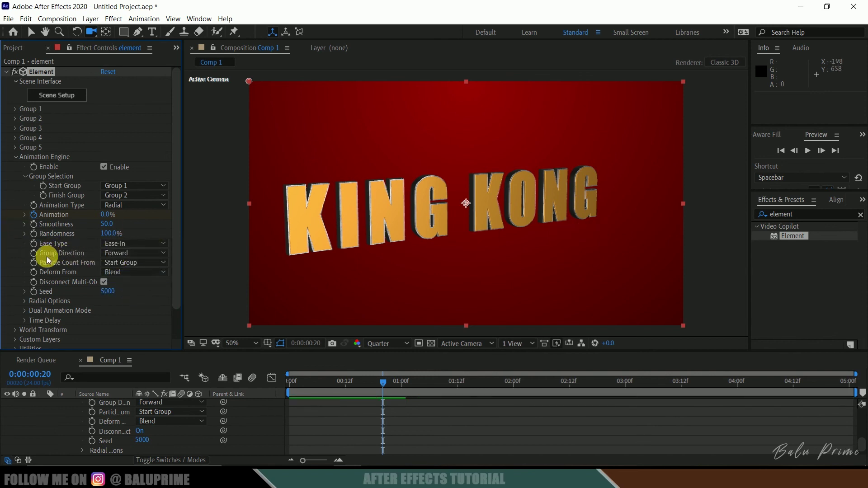
click(118, 254)
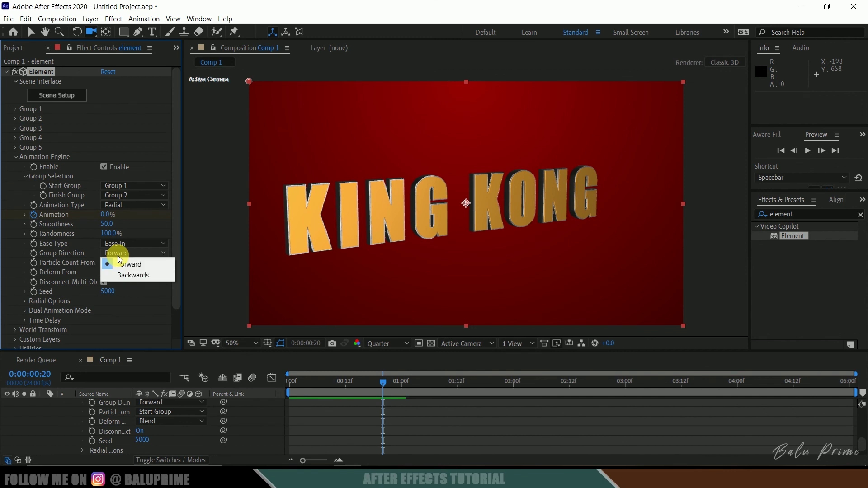
click(140, 265)
key(space)
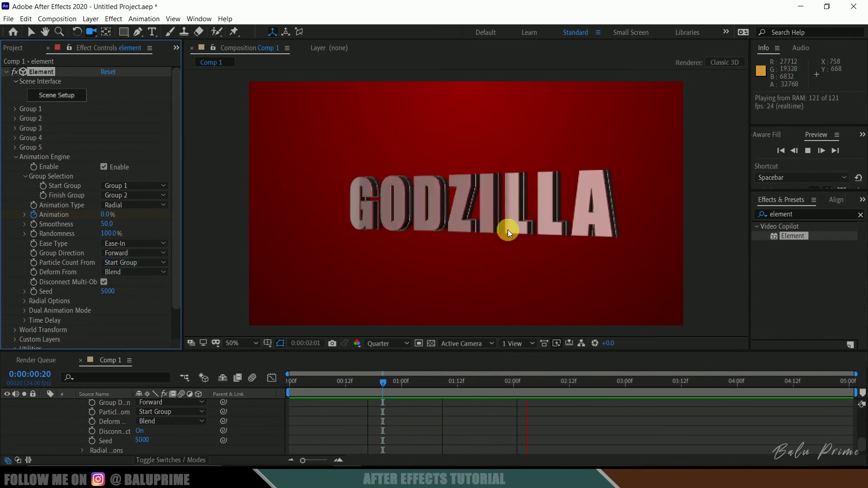
drag(382, 383, 533, 386)
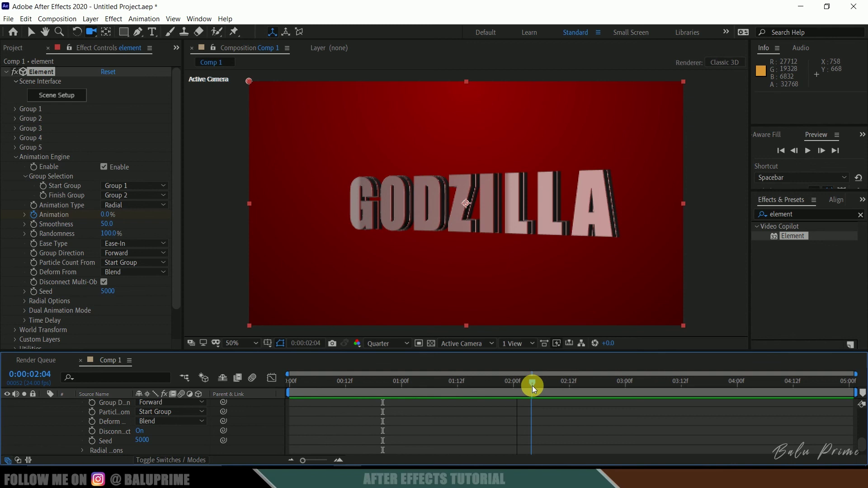
drag(533, 385, 381, 383)
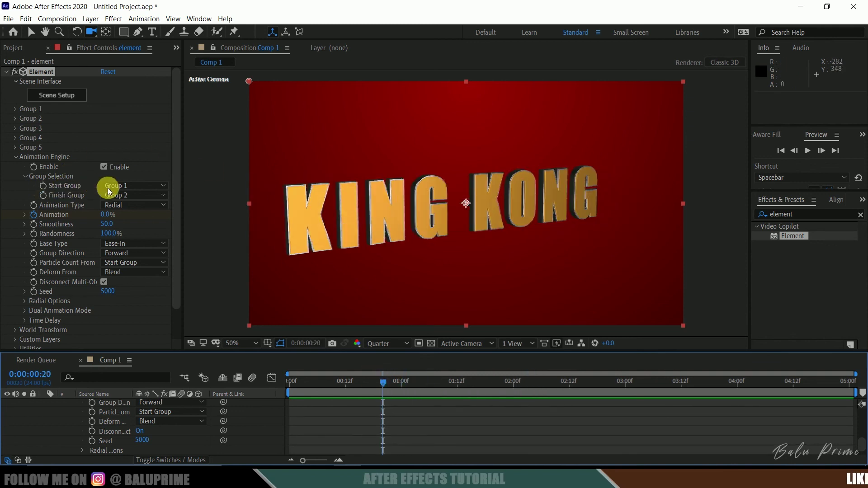
Step: In Group Selection, set Start Group to Group 2 and Finish Group to Group 1
click(71, 189)
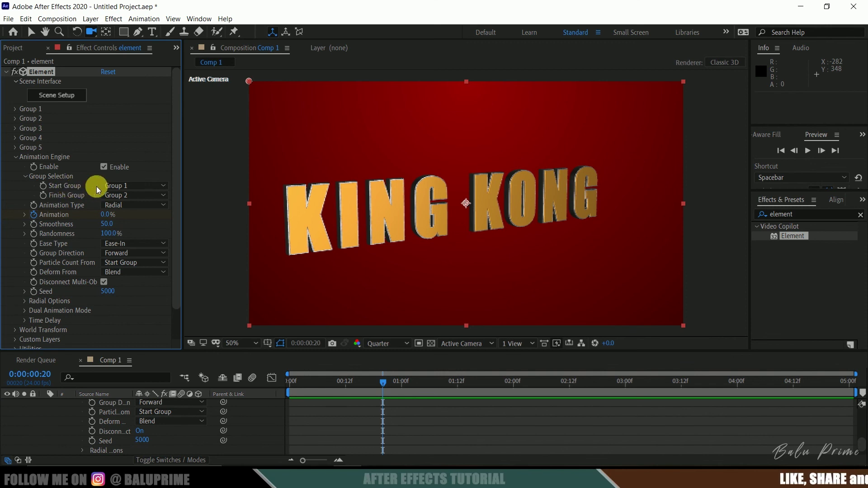
click(119, 186)
click(126, 204)
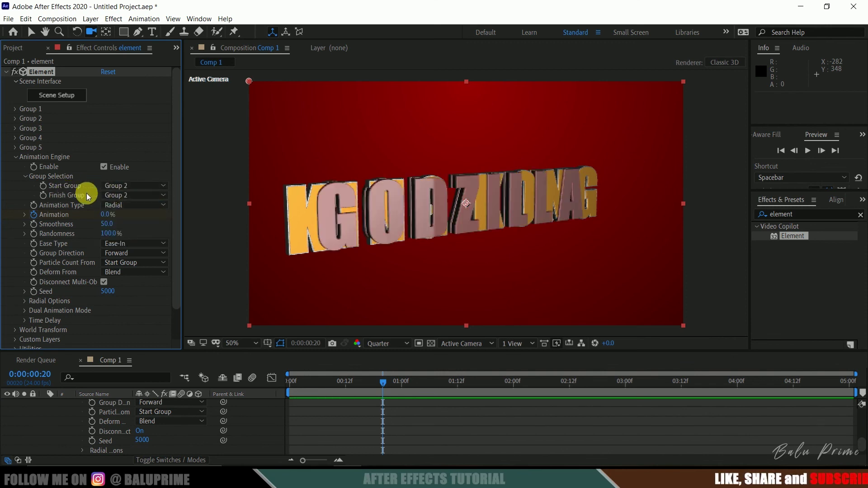
click(109, 196)
click(128, 208)
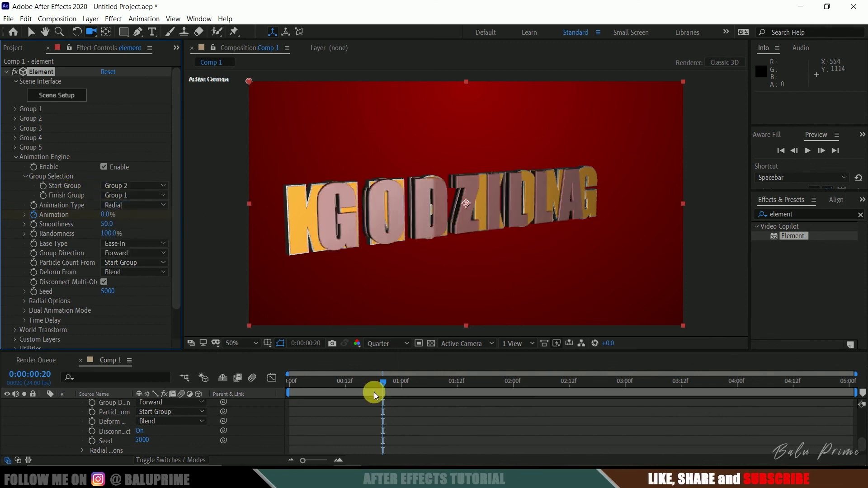
click(383, 382)
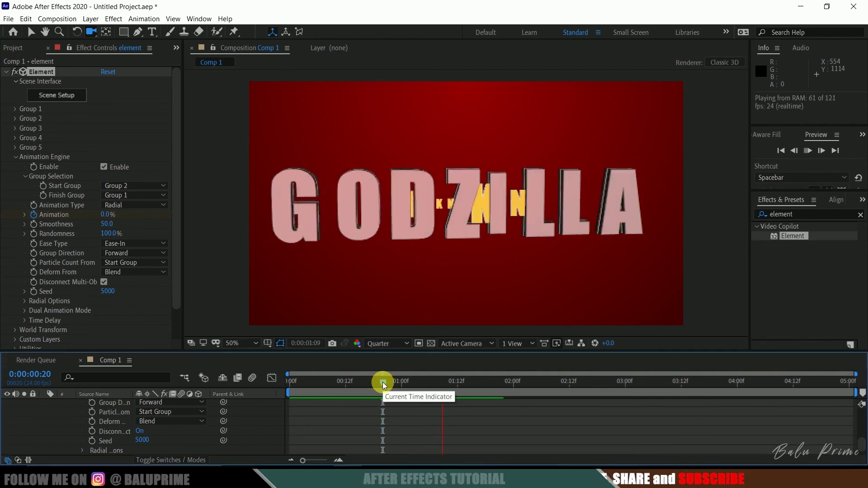